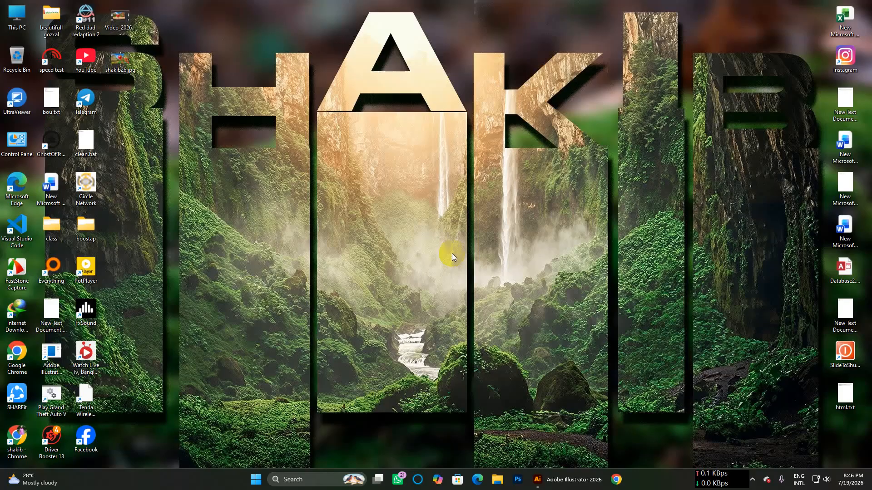
# - View the reference logo picture "WhatsApp Image 2026-07-19 at 4.21.18 PM.jpeg" in the Downloads folder, and close it and the folder
pyautogui.doubleClick(17, 16)
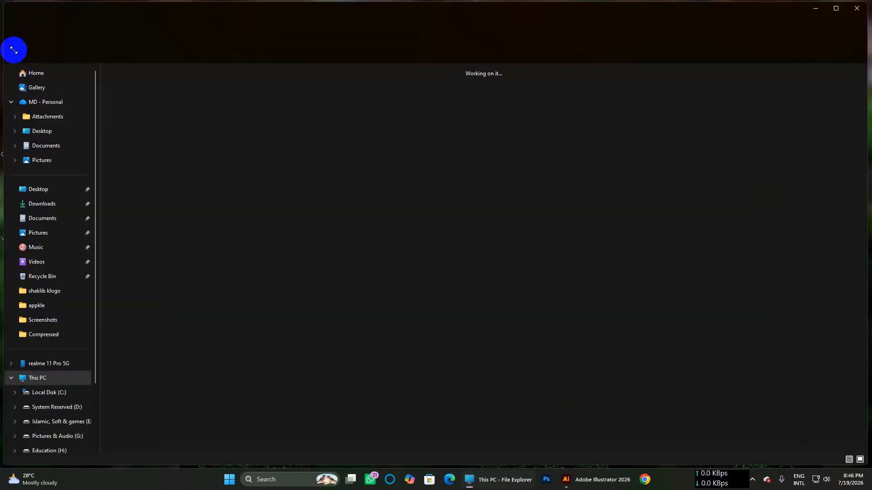
pyautogui.click(48, 202)
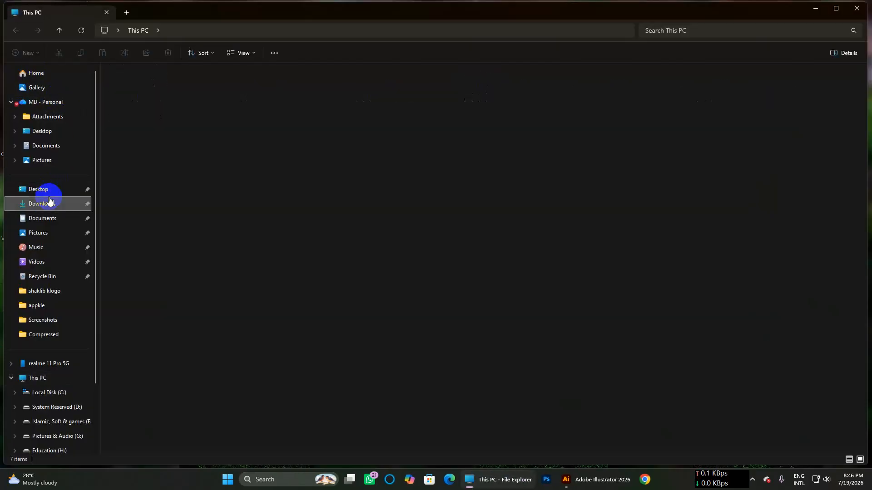
pyautogui.doubleClick(128, 115)
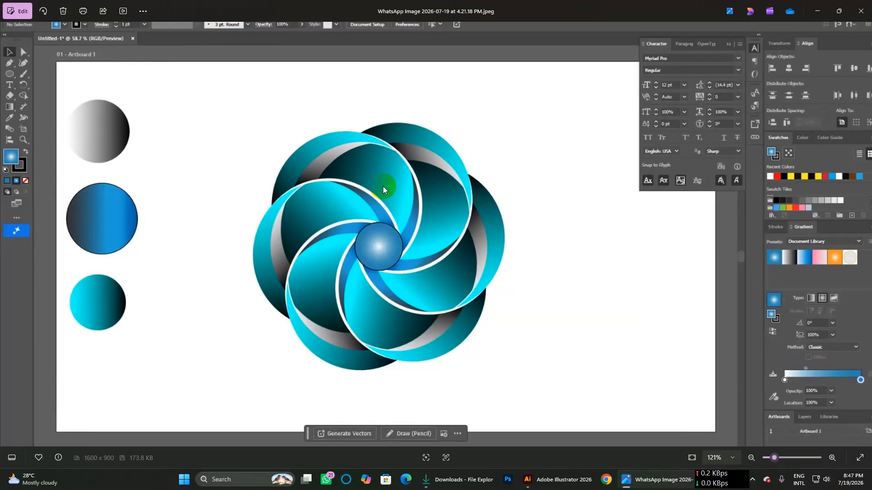
pyautogui.click(862, 9)
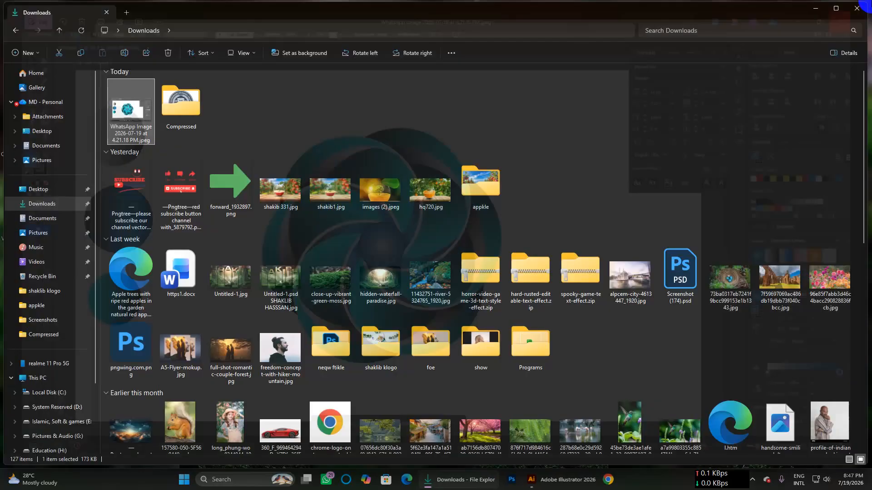
pyautogui.click(858, 9)
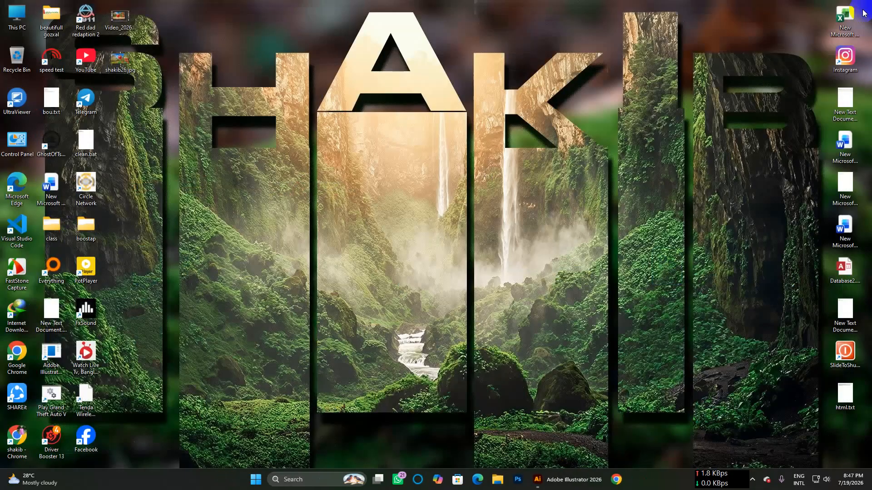
# - Switch to Adobe Illustrator and choose the Web-Large preset (1920 x 1080 px) for a new document
pyautogui.click(583, 486)
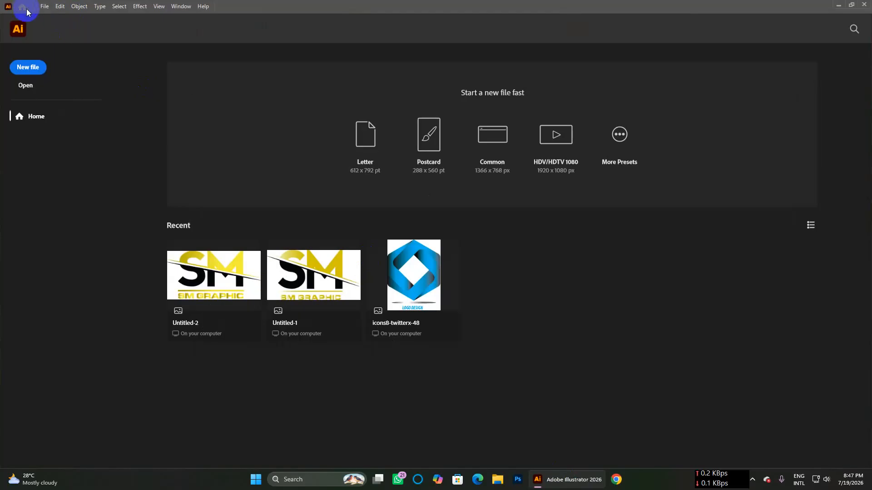
pyautogui.click(37, 76)
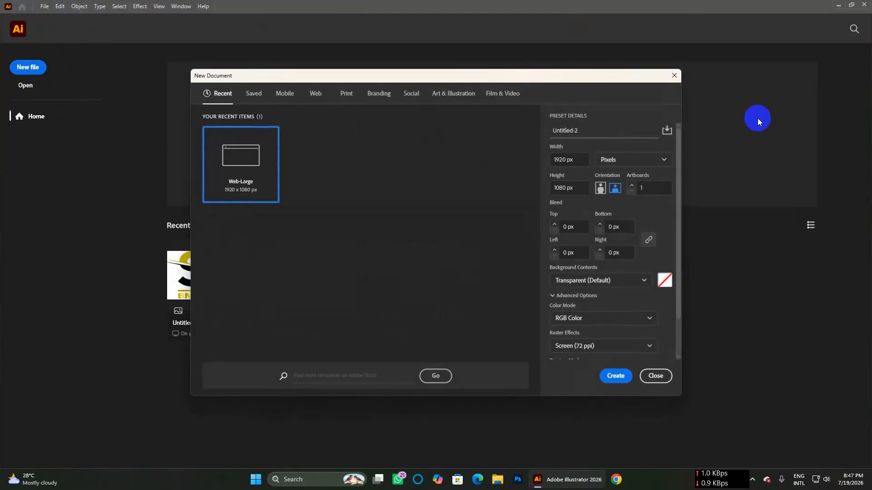
pyautogui.press('Escape')
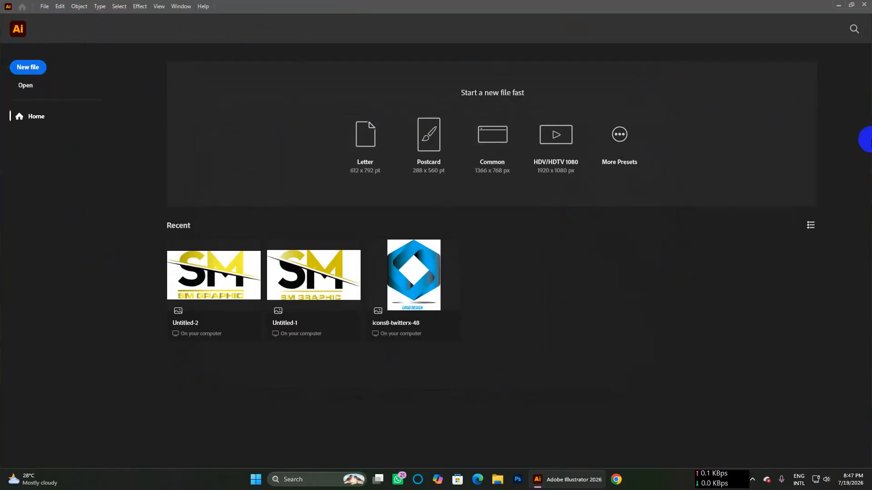
pyautogui.click(42, 7)
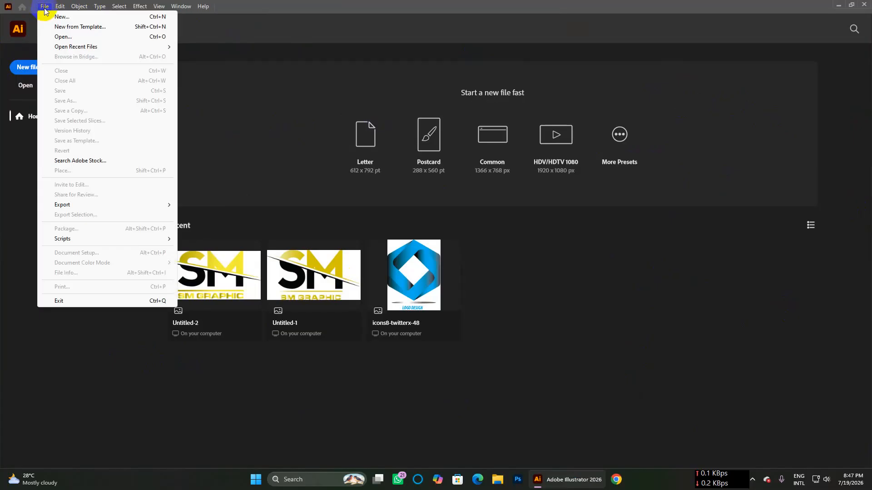
pyautogui.click(54, 19)
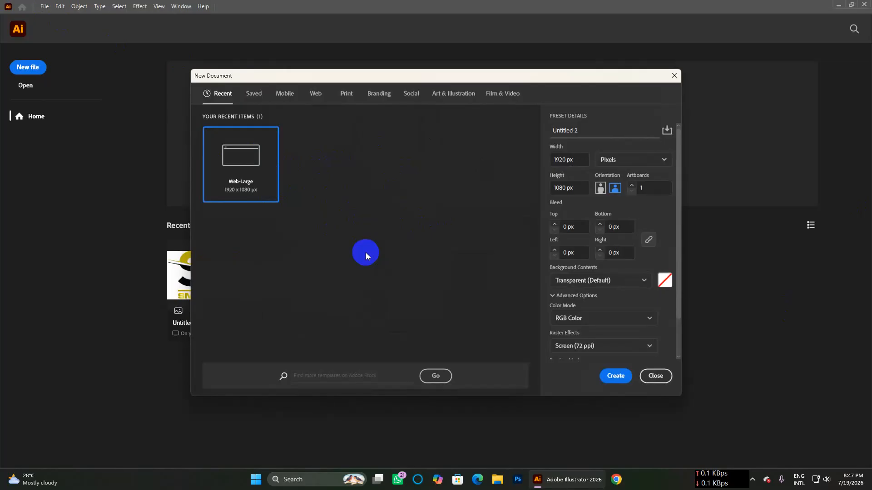
pyautogui.click(317, 95)
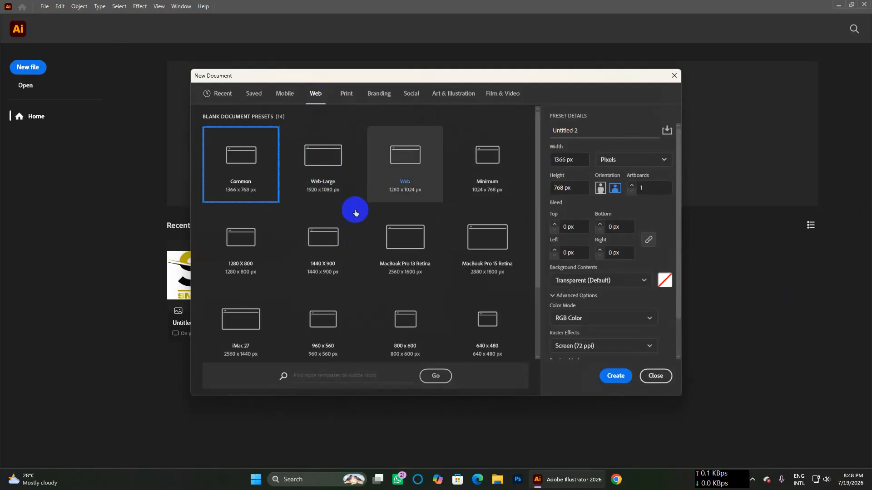
pyautogui.scroll(-2, 400, 236)
pyautogui.scroll(2, 432, 263)
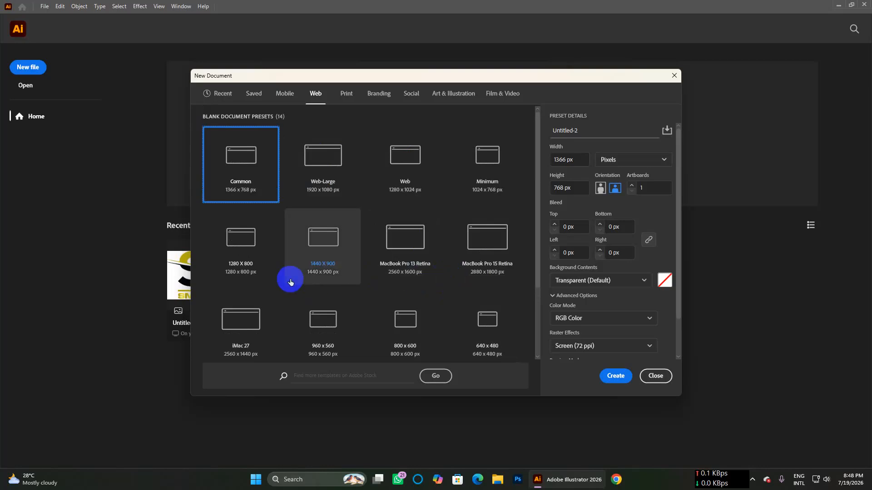
pyautogui.click(323, 175)
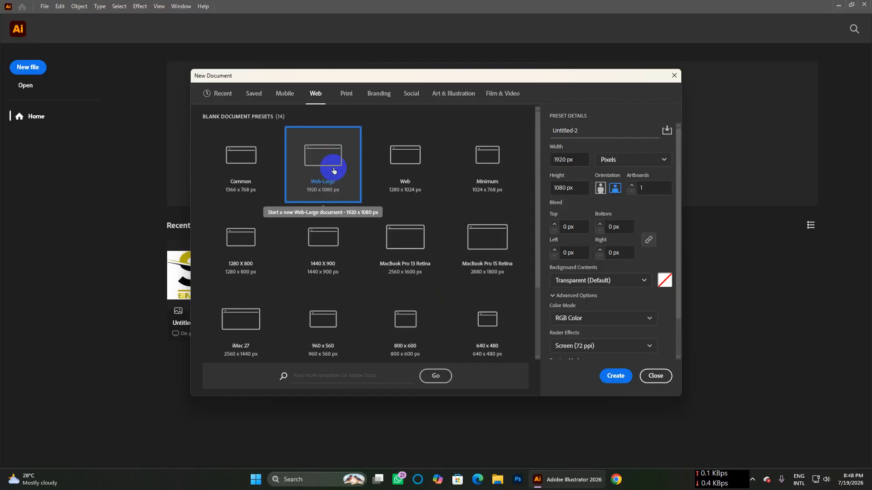
# - Create the 1920 x 1080 px document in pixels with landscape orientation and one artboard
pyautogui.click(578, 160)
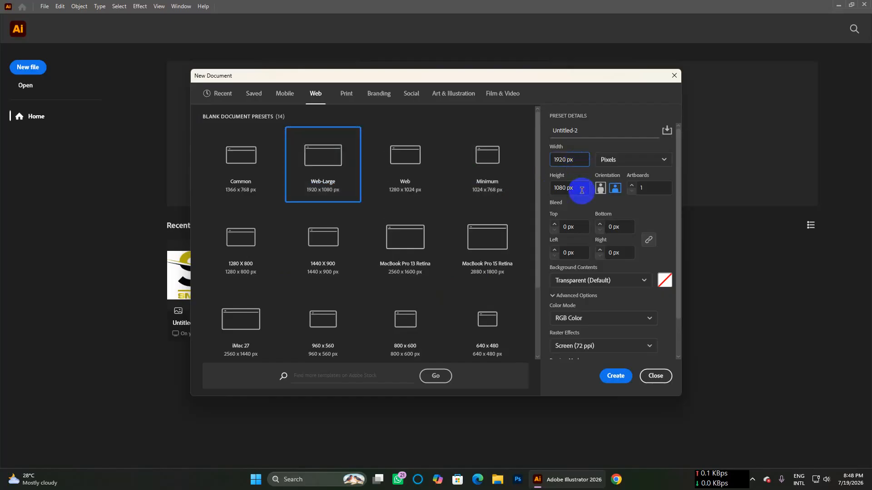
pyautogui.click(638, 153)
pyautogui.click(638, 154)
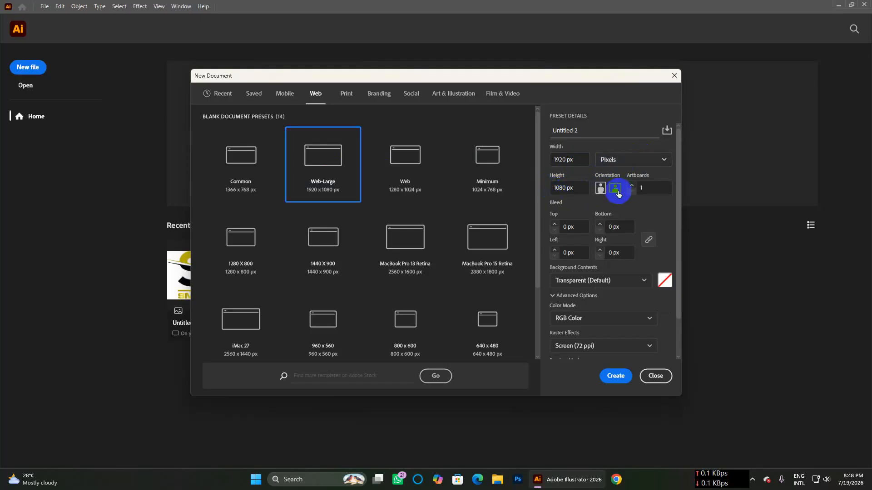
pyautogui.click(601, 188)
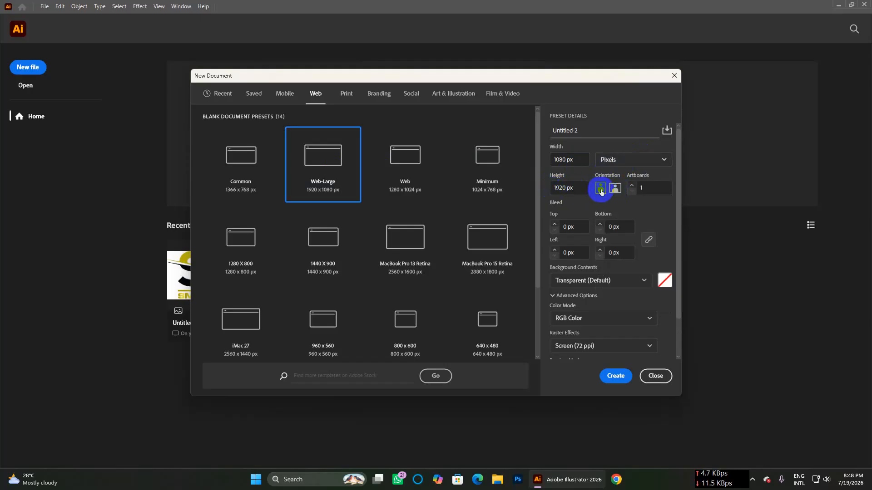
pyautogui.click(615, 189)
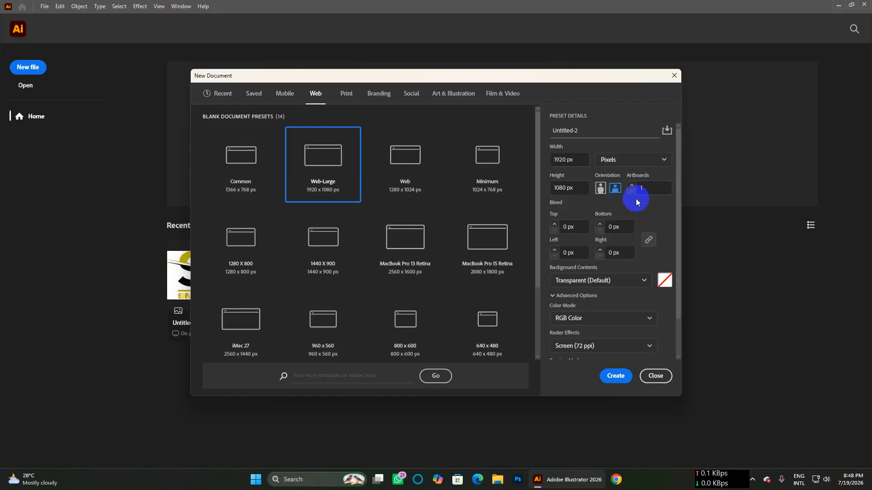
pyautogui.click(648, 186)
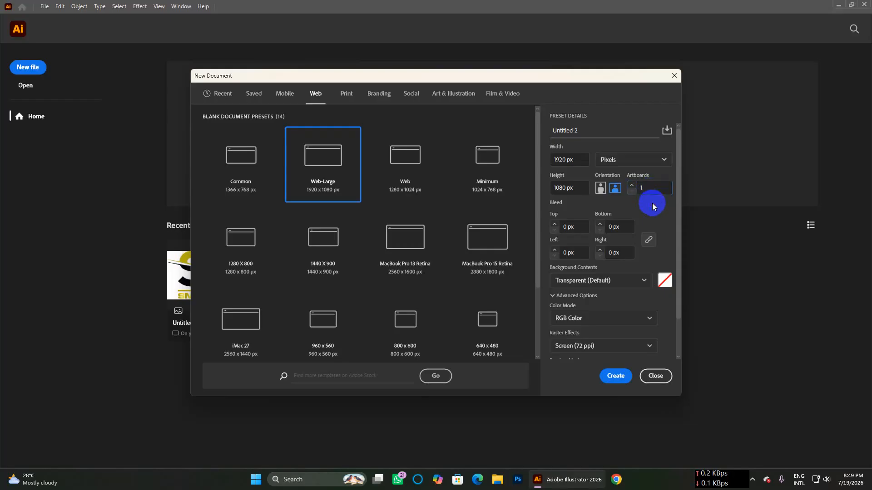
pyautogui.click(653, 189)
pyautogui.click(614, 376)
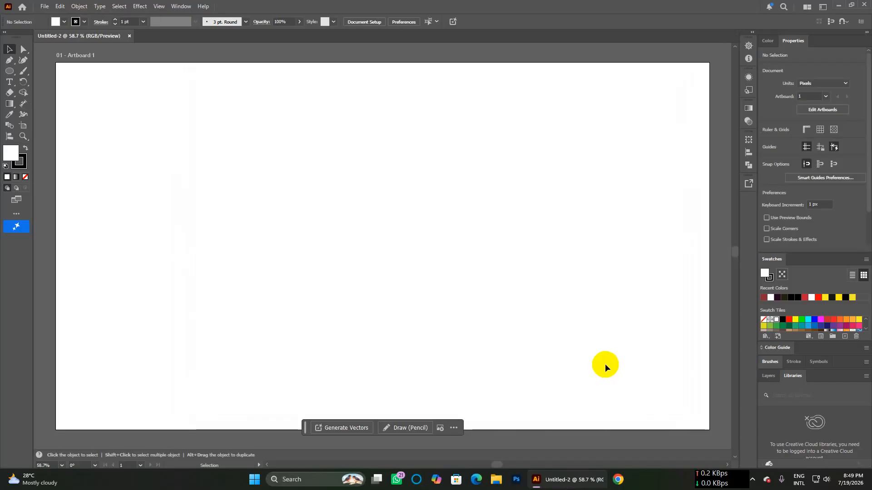
# - Draw a large circle about 771 px in diameter on the artboard, left of its centre
pyautogui.click(9, 71)
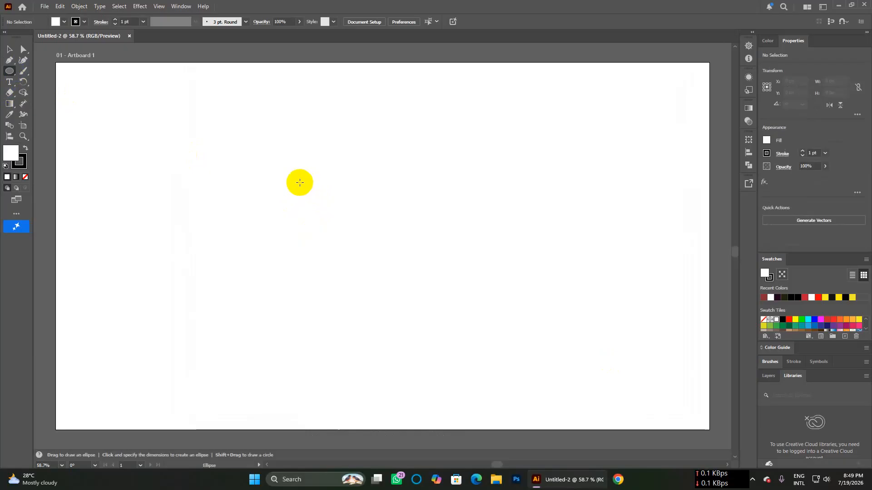
pyautogui.moveTo(275, 168); pyautogui.dragTo(406, 259)
pyautogui.click(10, 49)
pyautogui.moveTo(288, 175); pyautogui.dragTo(331, 240)
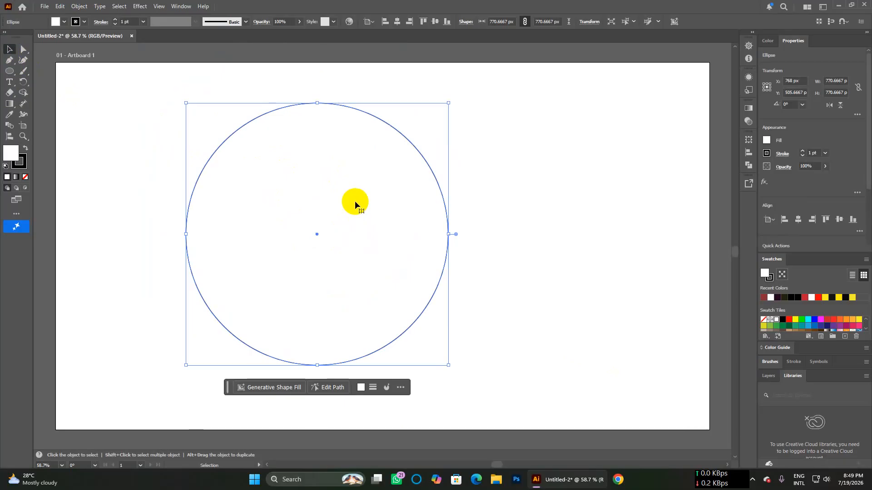
pyautogui.press('a')
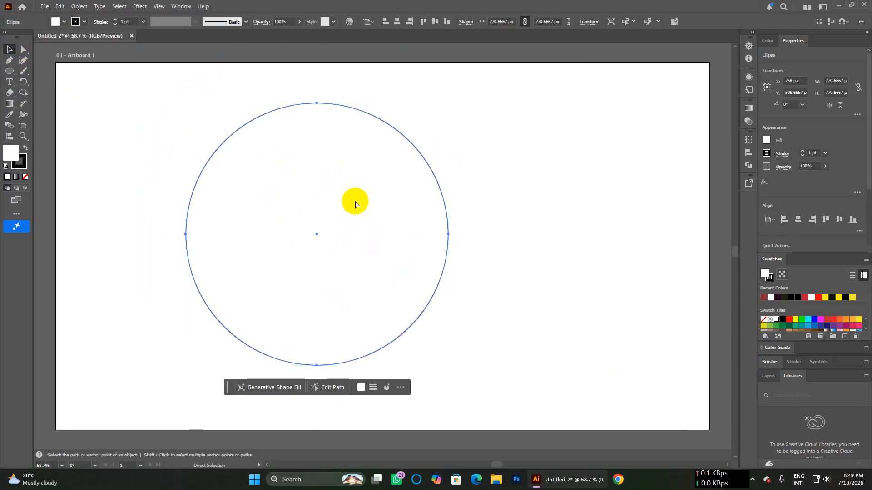
pyautogui.press('v')
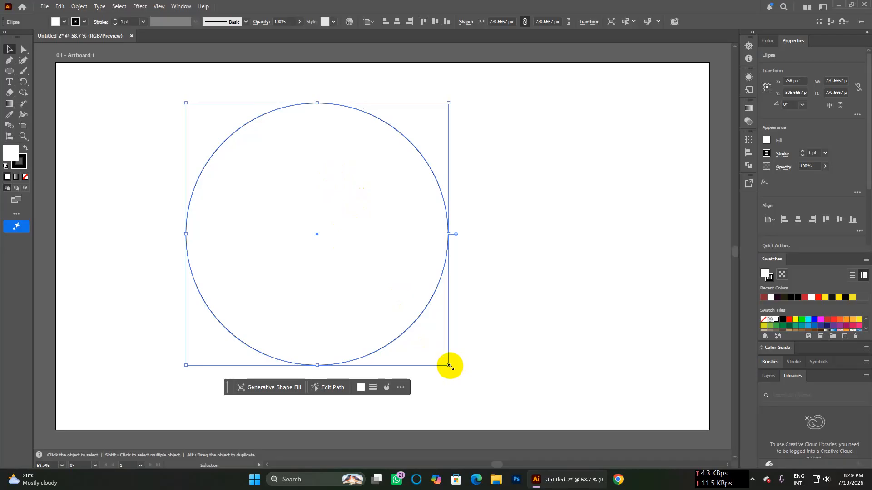
# - Make a scaled-down concentric copy of the large circle, about 196 px in diameter, and deselect it
pyautogui.moveTo(449, 366); pyautogui.dragTo(366, 283)
pyautogui.moveTo(366, 283); pyautogui.dragTo(351, 268)
pyautogui.click(515, 298)
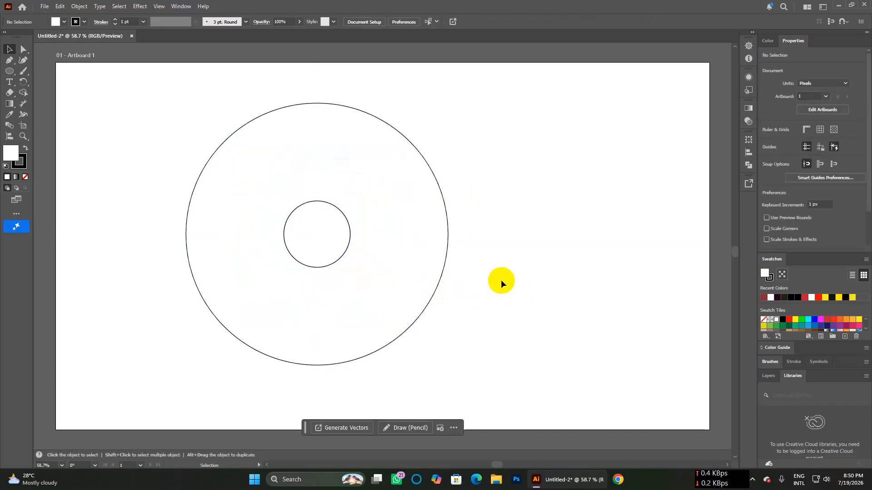
pyautogui.click(386, 234)
pyautogui.click(320, 233)
pyautogui.click(500, 220)
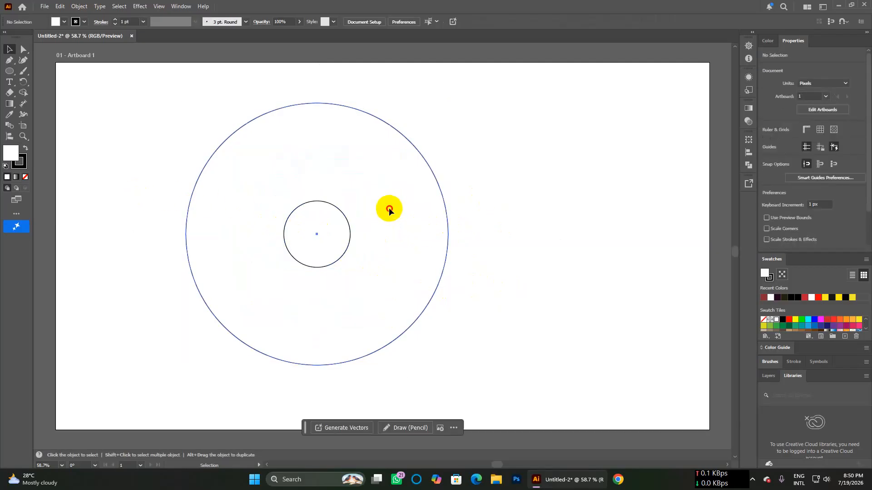
# - Remove the fill from both the large and the small circle, leaving only their outlines
pyautogui.click(389, 210)
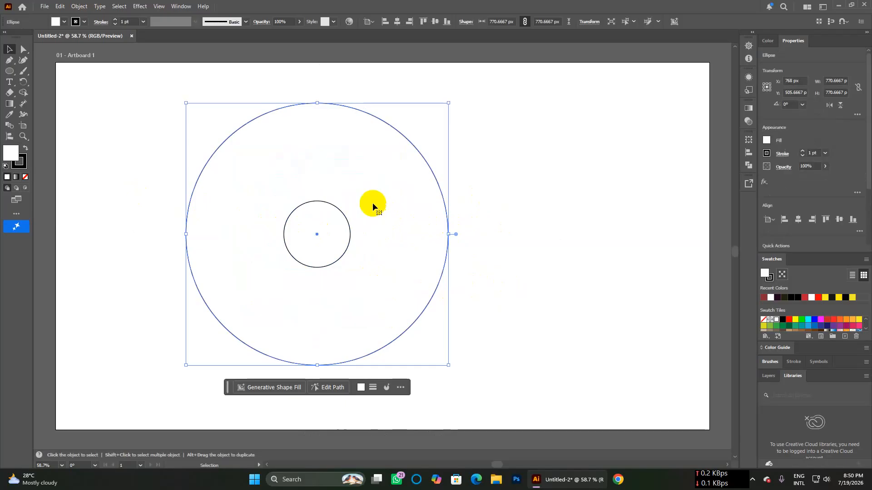
pyautogui.click(64, 22)
pyautogui.click(6, 87)
pyautogui.click(327, 252)
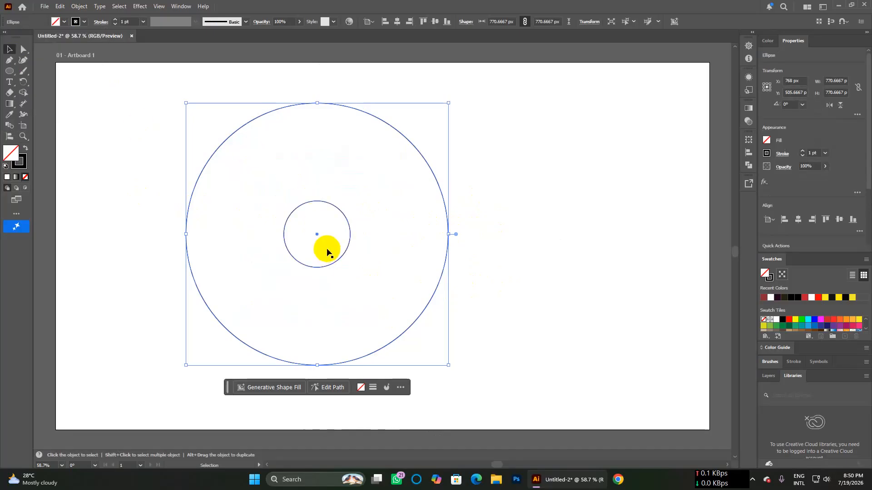
pyautogui.click(326, 240)
pyautogui.click(65, 22)
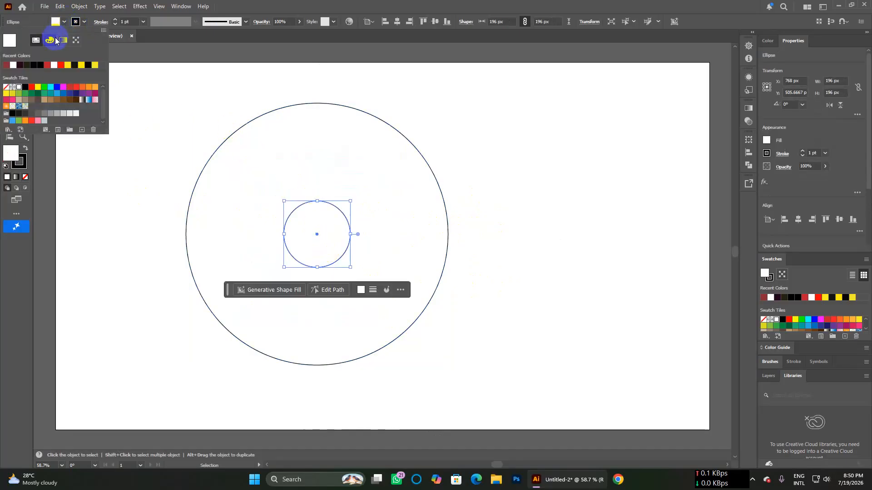
pyautogui.click(6, 87)
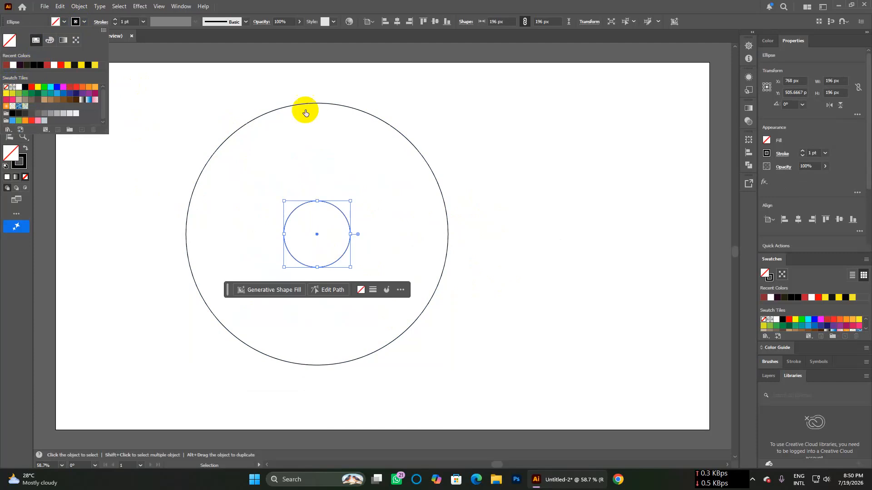
pyautogui.click(477, 155)
pyautogui.click(225, 104)
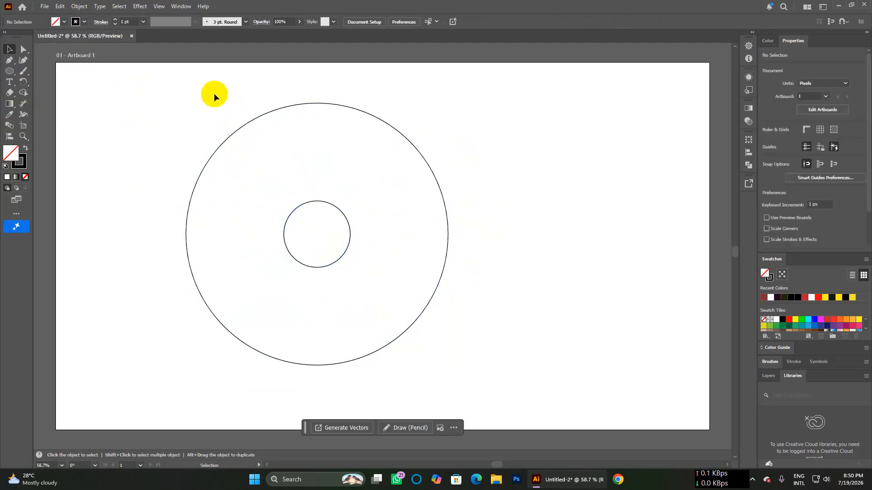
# - Set the stroke weight of both the large and the small circle to 2 pt
pyautogui.click(236, 128)
pyautogui.click(130, 19)
pyautogui.press('Up')
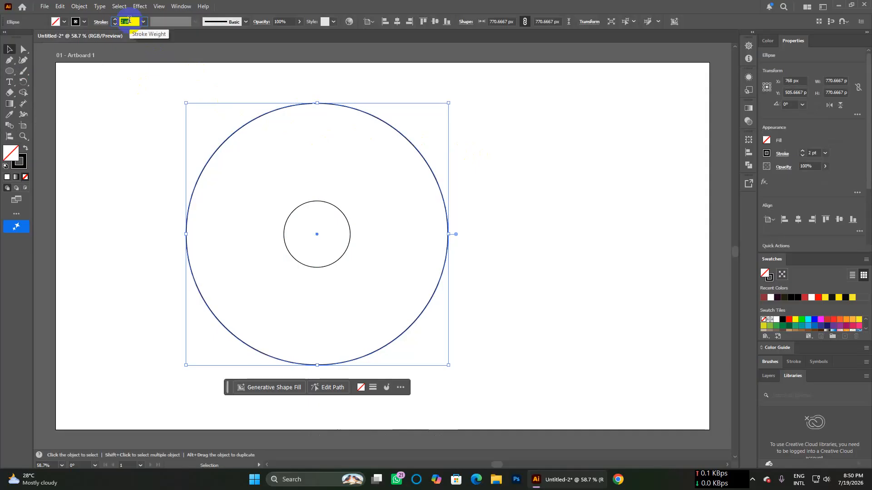
pyautogui.click(348, 225)
pyautogui.click(129, 21)
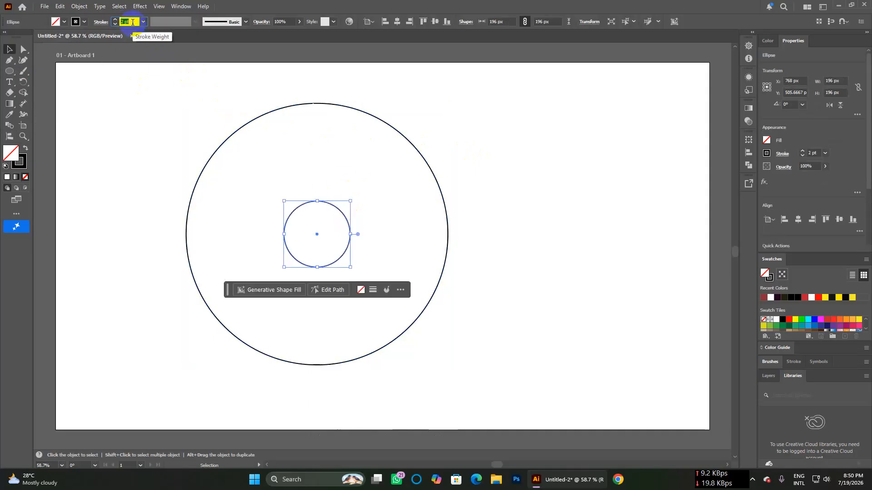
pyautogui.click(513, 204)
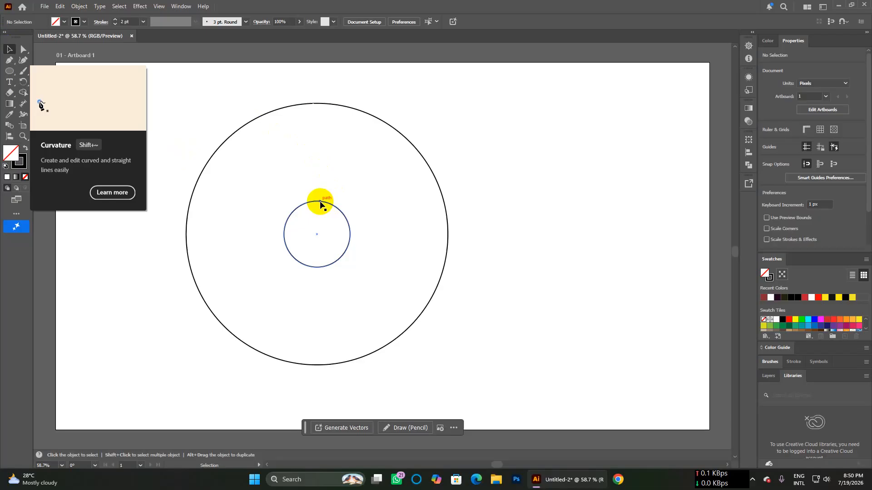
# - Move the small circle straight down so it touches the large circle's lowest point from inside, and select the large circle
pyautogui.moveTo(319, 205); pyautogui.dragTo(316, 299)
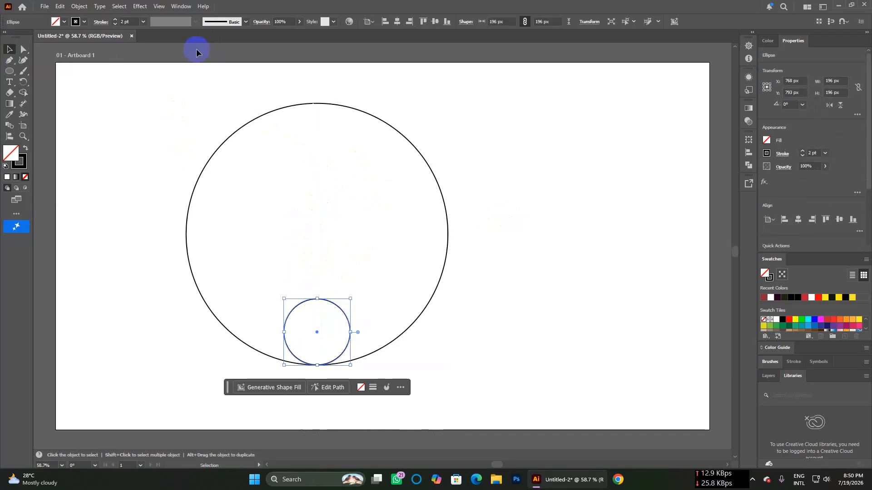
pyautogui.click(196, 185)
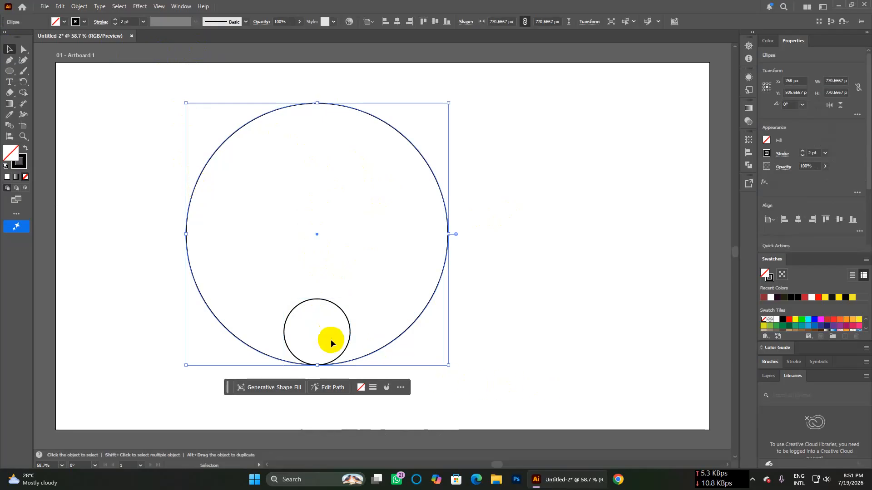
# - Rotate a copy of the large circle by 60° about the small circle's center
pyautogui.click(516, 323)
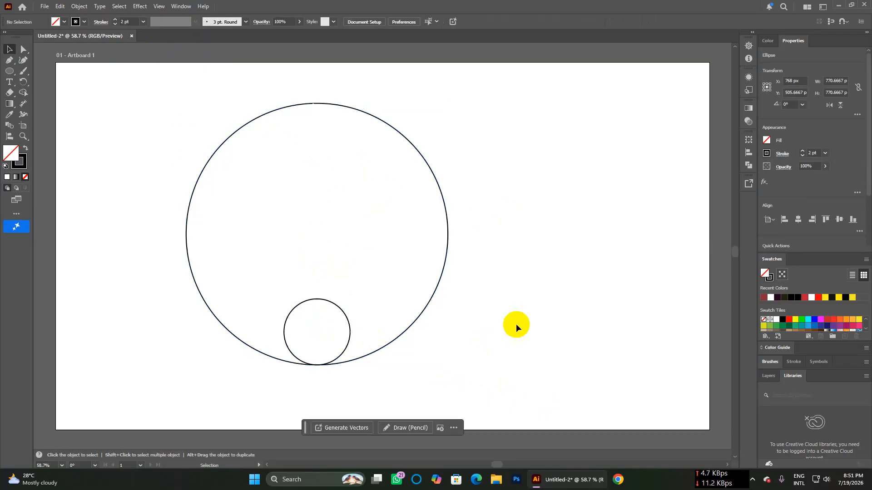
pyautogui.click(189, 190)
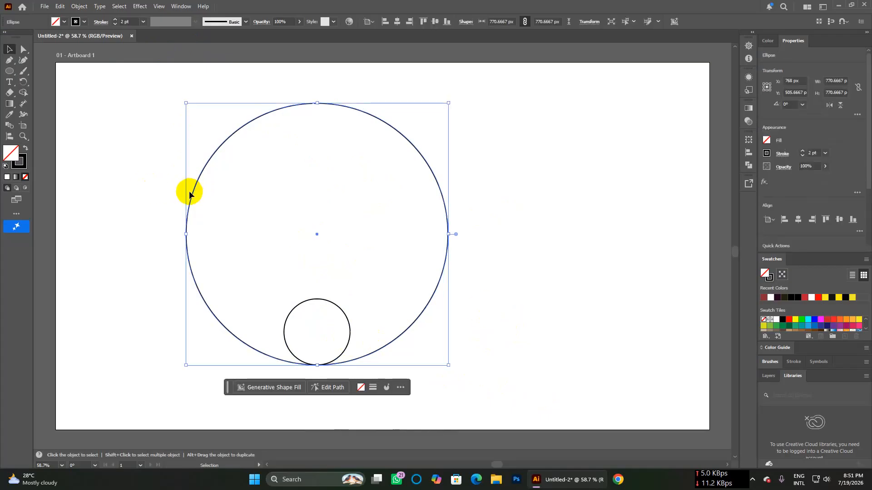
pyautogui.click(24, 82)
pyautogui.click(23, 85)
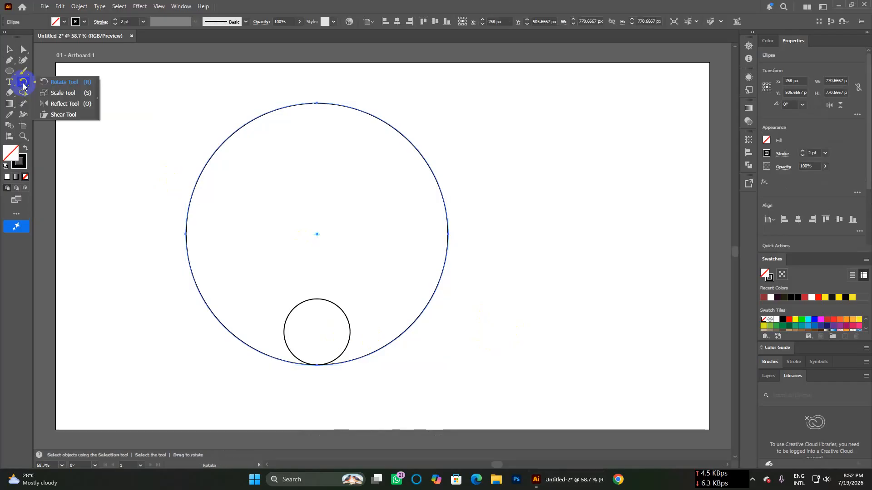
pyautogui.click(64, 81)
pyautogui.click(307, 358)
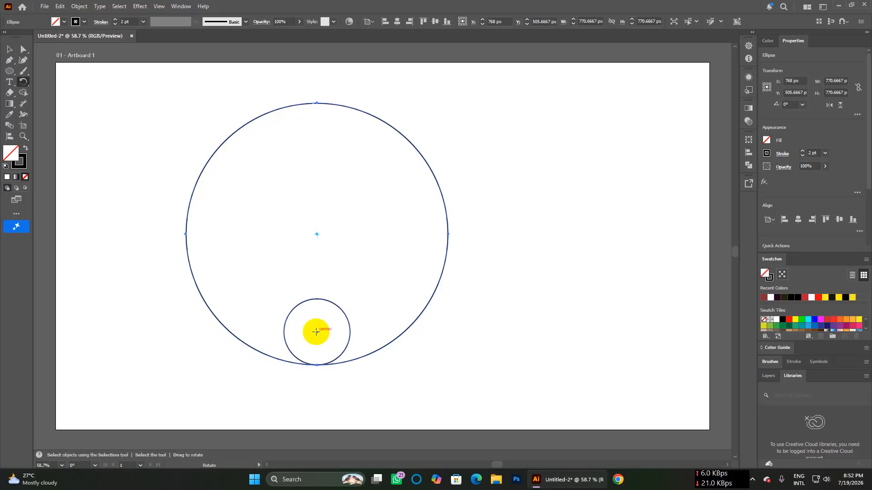
pyautogui.keyDown('alt'); pyautogui.click(317, 332); pyautogui.keyUp('alt')
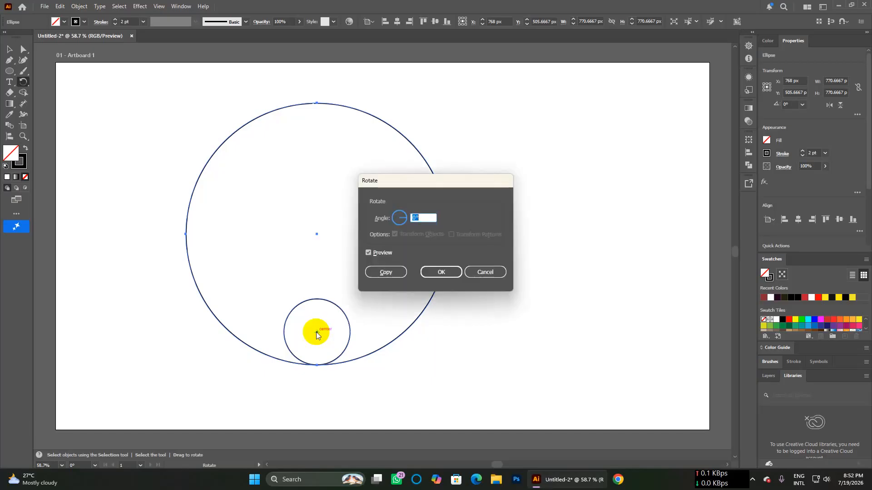
pyautogui.click(379, 254)
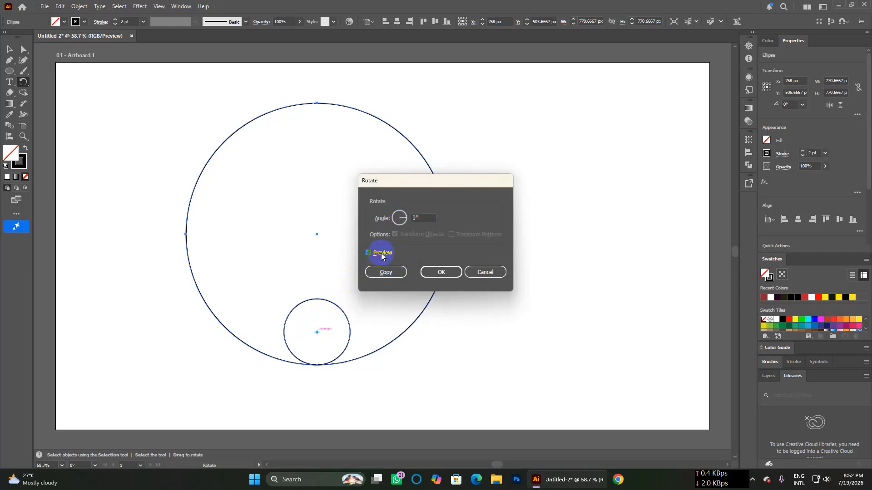
pyautogui.click(423, 216)
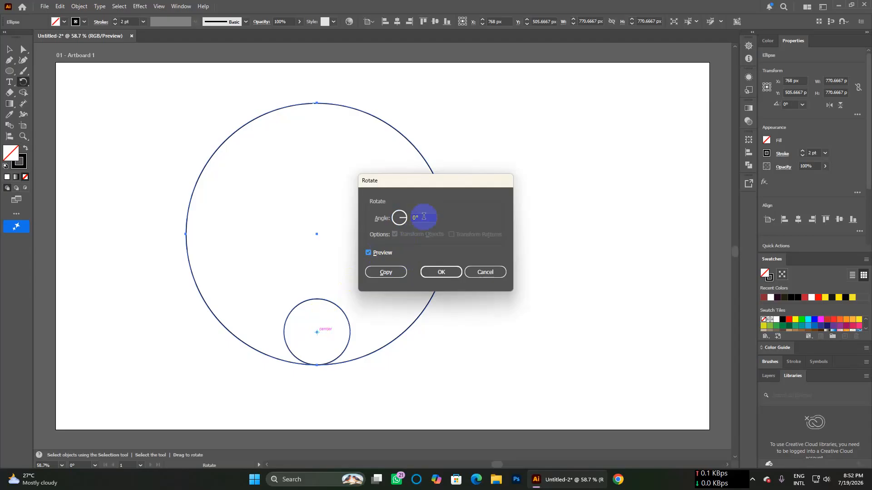
pyautogui.click(423, 217)
pyautogui.write('60')
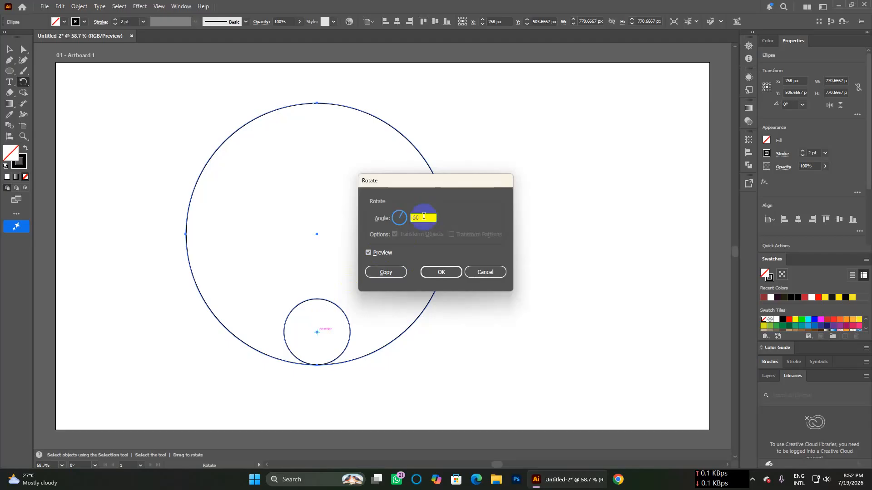
pyautogui.click(386, 272)
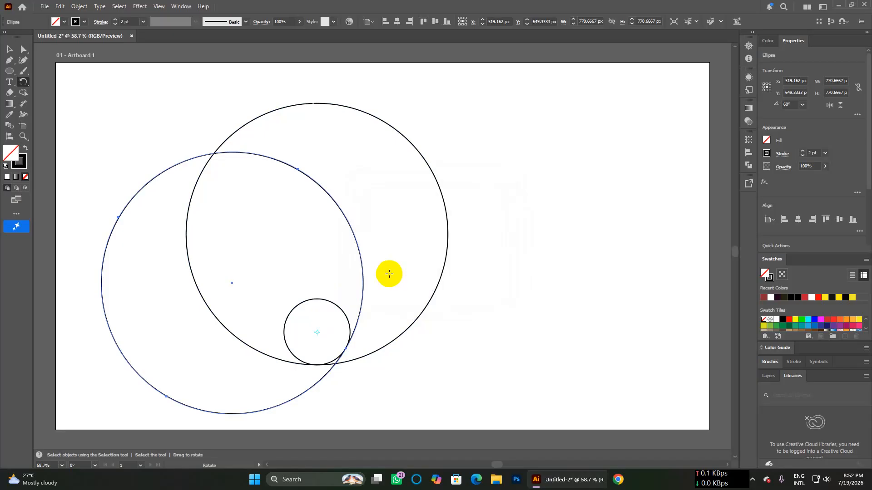
# - Repeat the 60° rotated copy four more times to complete a ring of six large circles around the small circle
pyautogui.hotkey('ctrl', 'd')
pyautogui.hotkey('ctrl', 'd')
pyautogui.hotkey('ctrl', 'd')
pyautogui.hotkey('ctrl', 'd')
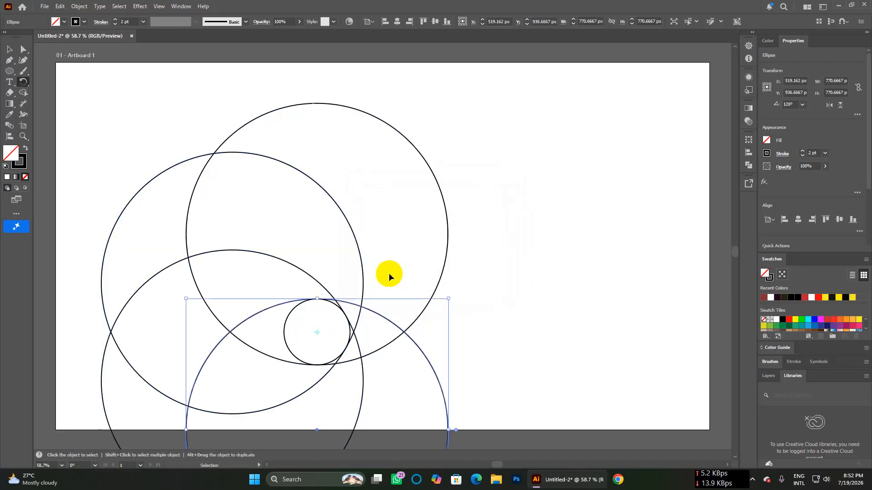
pyautogui.press('r')
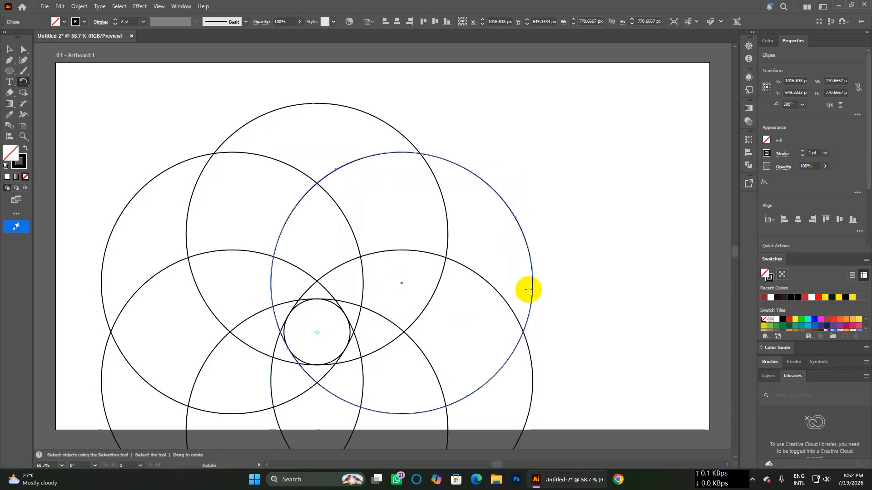
# - Select all the circles and scale the rosette down proportionally to about 399 by 423 px, placed near the artboard's center
pyautogui.scroll(-2, 525, 271)
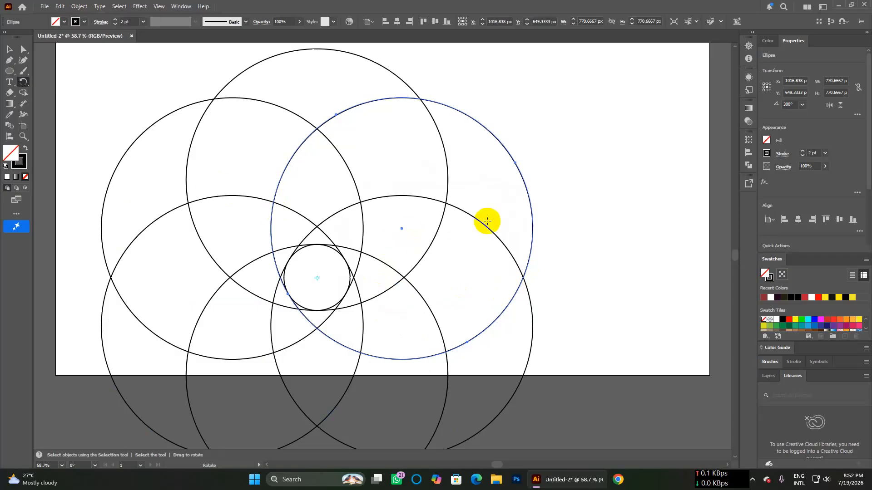
pyautogui.scroll(-2, 487, 221)
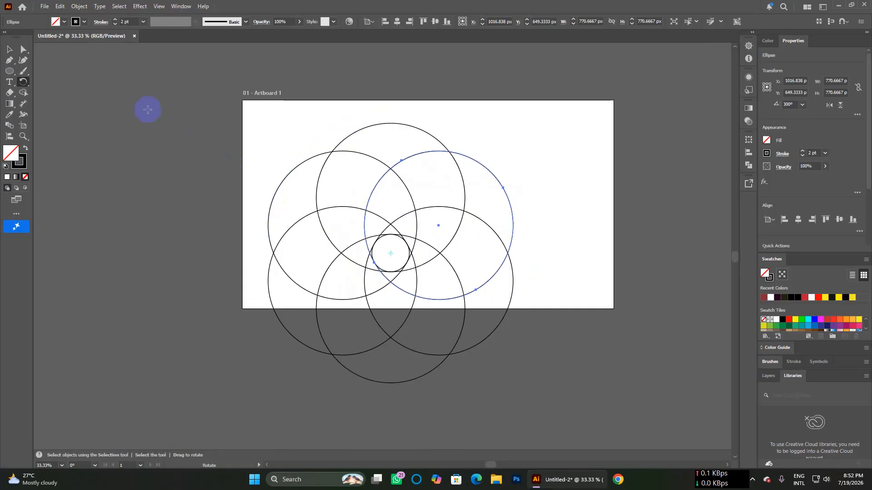
pyautogui.click(9, 49)
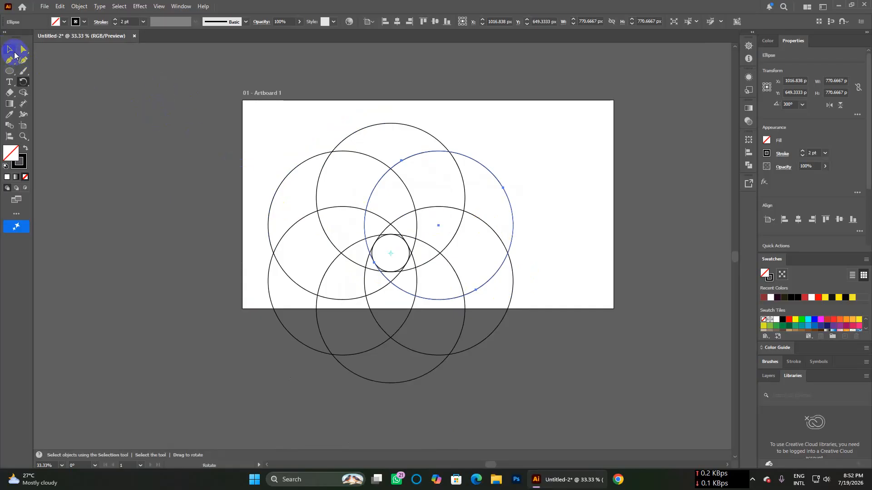
pyautogui.moveTo(257, 137); pyautogui.dragTo(602, 425)
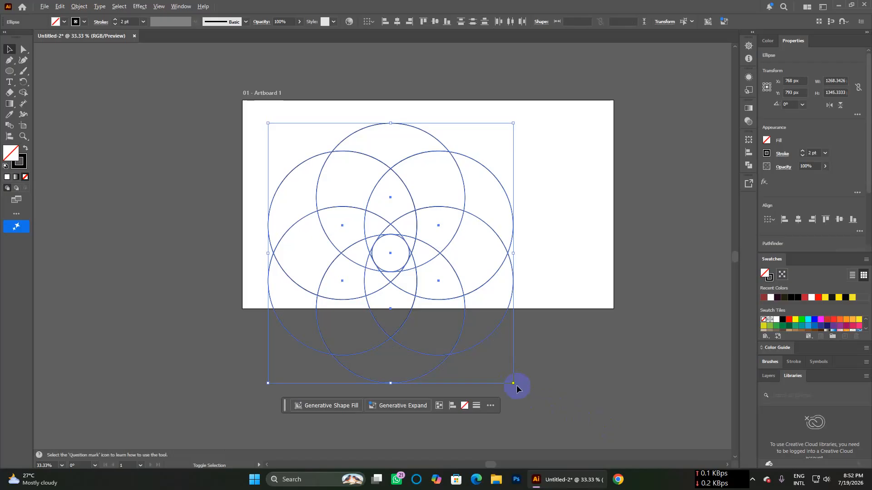
pyautogui.moveTo(513, 385); pyautogui.dragTo(445, 224)
pyautogui.scroll(2, 452, 234)
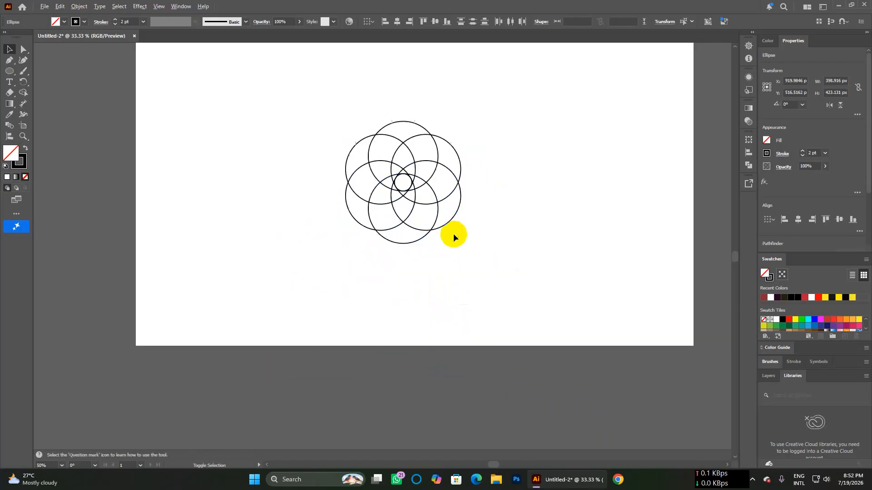
pyautogui.scroll(2, 453, 237)
pyautogui.press('super+space')
pyautogui.click(507, 273)
pyautogui.scroll(-1, 508, 273)
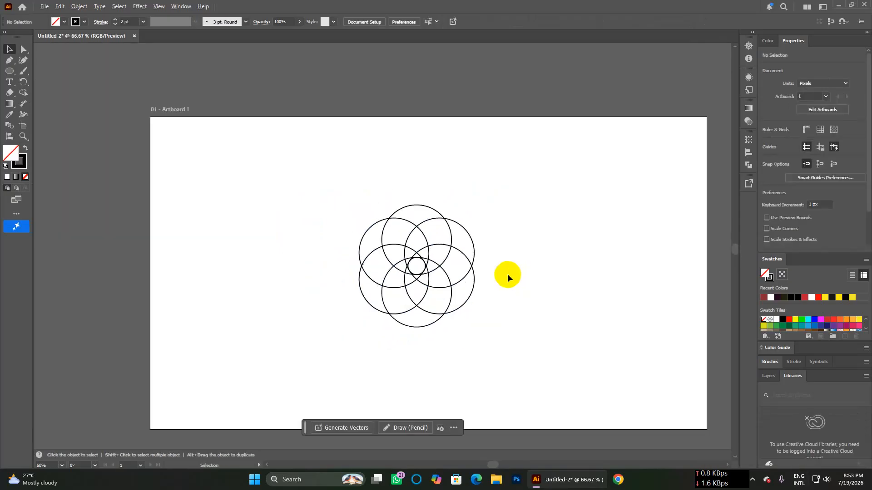
pyautogui.scroll(-1, 507, 275)
pyautogui.scroll(-1, 508, 274)
pyautogui.hscroll(3, 507, 274)
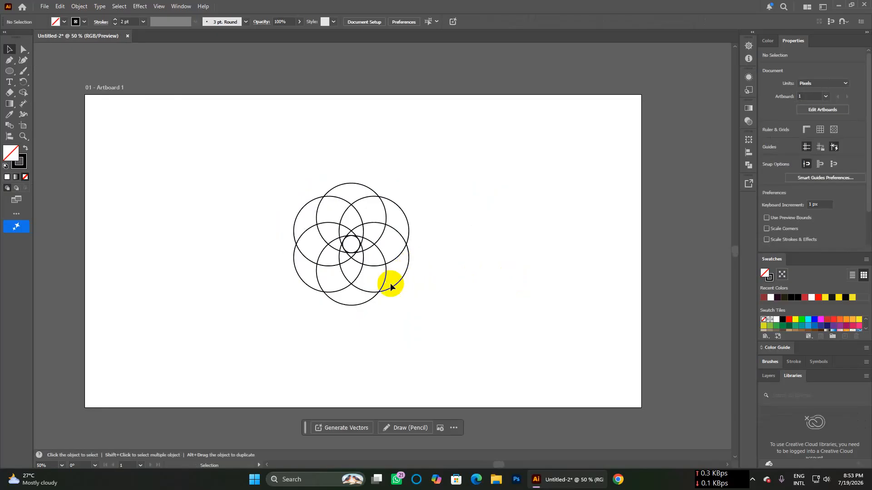
# - Scale the whole rosette up proportionally about its center to about 885 by 939 px, and deselect it
pyautogui.moveTo(288, 189); pyautogui.dragTo(469, 341)
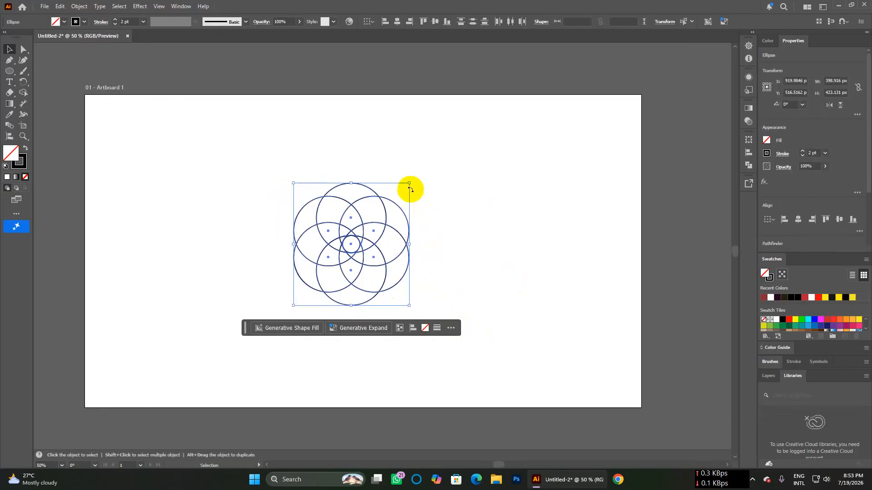
pyautogui.moveTo(411, 184); pyautogui.dragTo(695, 141)
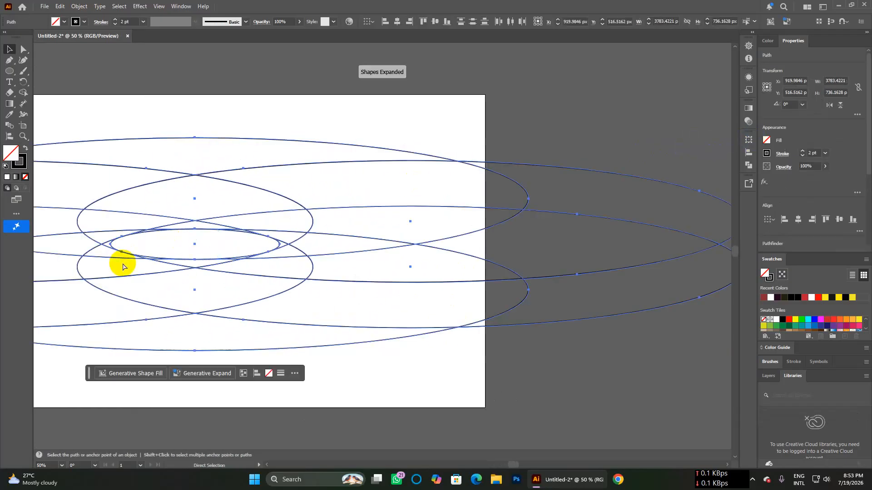
pyautogui.hotkey('ctrl', 'z')
pyautogui.moveTo(253, 304); pyautogui.dragTo(347, 383)
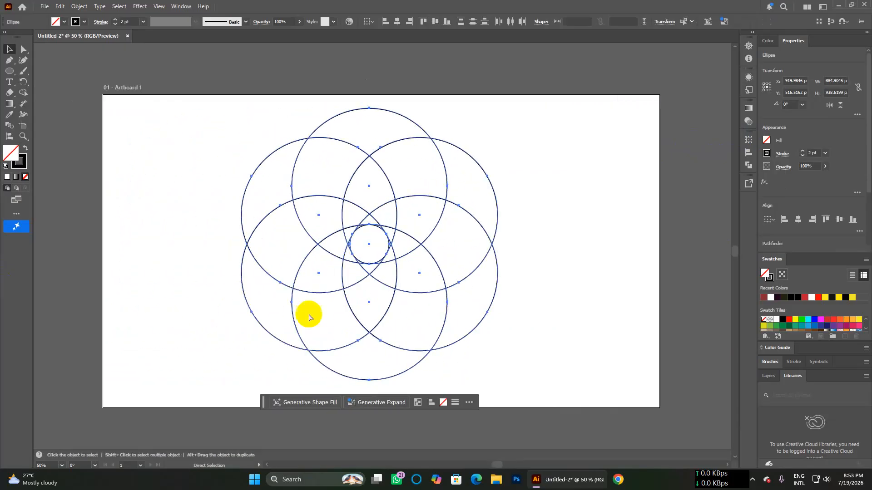
pyautogui.click(565, 338)
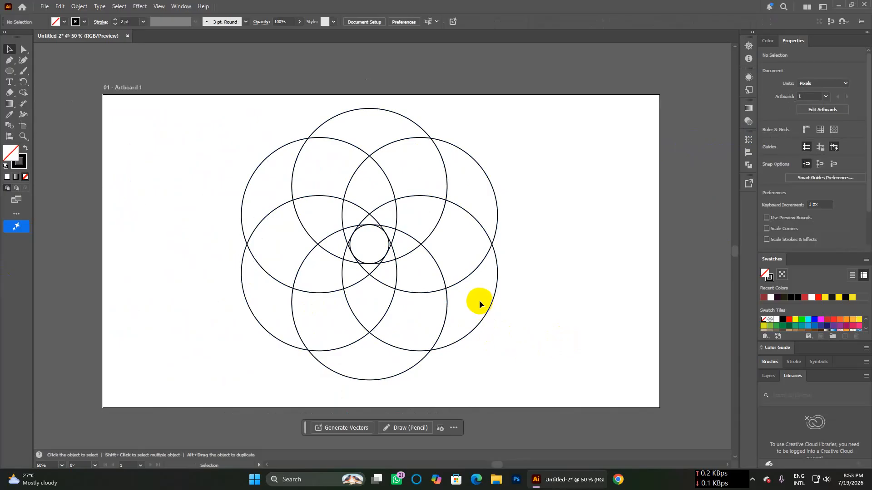
# - With all circles selected, use Shape Builder to merge the adjoining regions from the small circle's upper edge to the rosette's lower edge into one crescent
pyautogui.scroll(1, 403, 279)
pyautogui.click(21, 50)
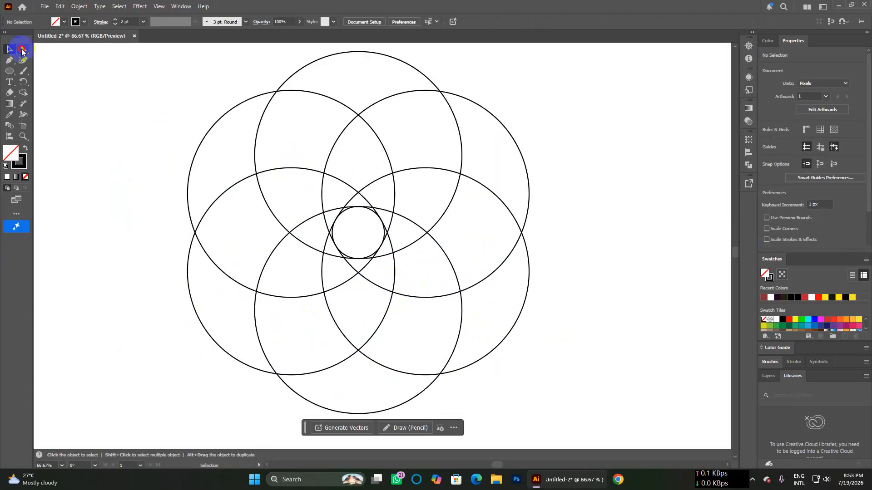
pyautogui.click(9, 49)
pyautogui.moveTo(170, 53); pyautogui.dragTo(615, 416)
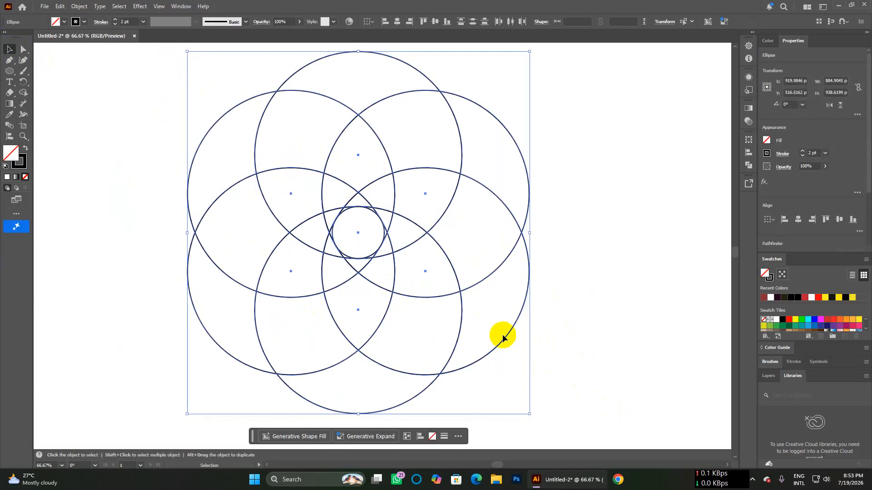
pyautogui.click(23, 95)
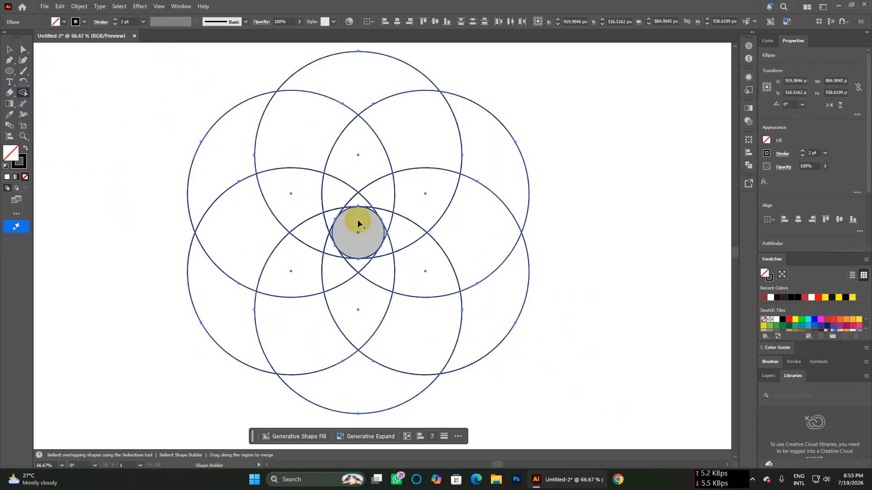
pyautogui.scroll(3, 348, 209)
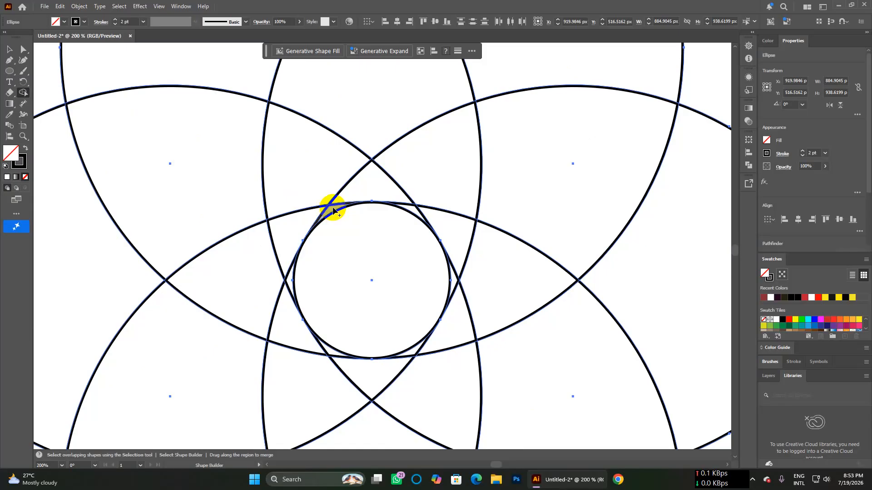
pyautogui.moveTo(333, 209)
pyautogui.mouseDown()
pyautogui.moveTo(317, 201)
pyautogui.moveTo(292, 224)
pyautogui.moveTo(201, 349)
pyautogui.mouseUp()
pyautogui.scroll(-10, 336, 268)
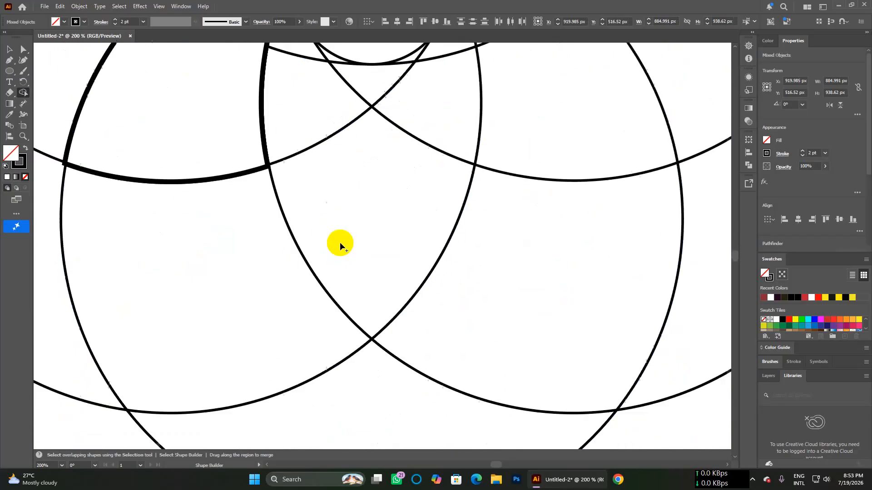
pyautogui.moveTo(173, 171)
pyautogui.mouseDown()
pyautogui.moveTo(187, 224)
pyautogui.moveTo(314, 400)
pyautogui.moveTo(319, 346)
pyautogui.mouseUp()
pyautogui.scroll(-3, 317, 344)
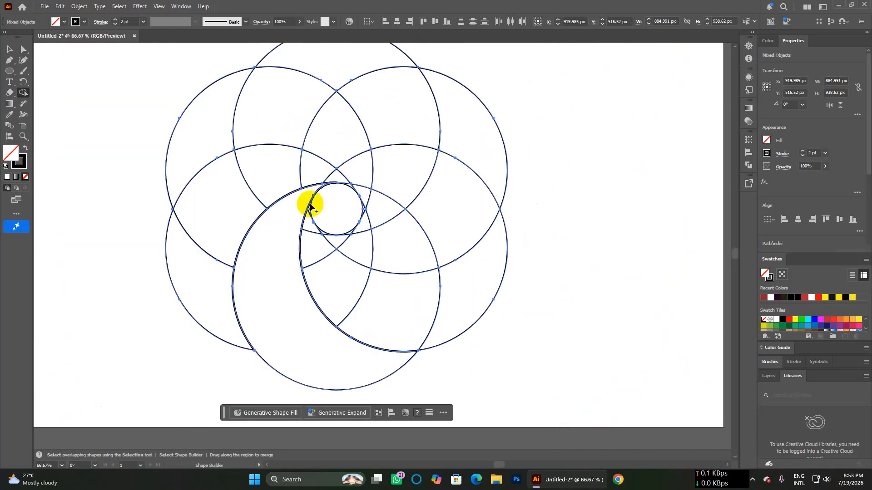
pyautogui.scroll(2, 443, 242)
pyautogui.scroll(-1, 446, 241)
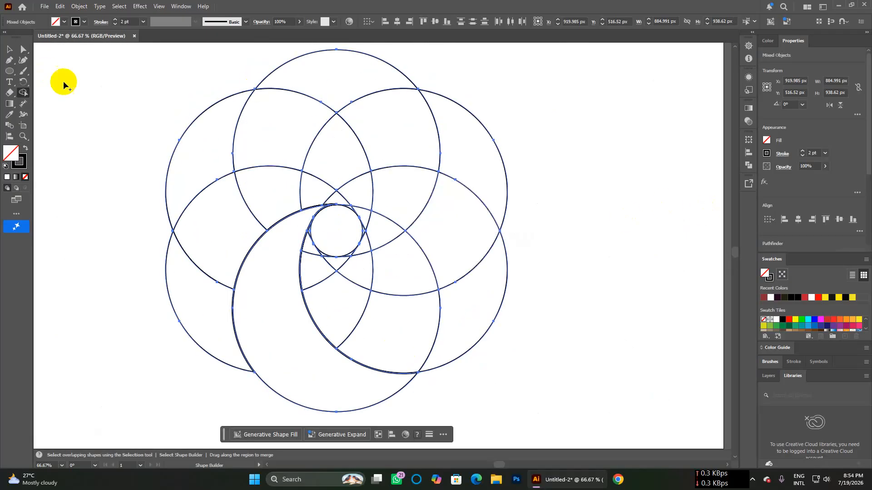
# - Pull the merged crescent out to the left of the rosette and the small central circle out to its right
pyautogui.click(24, 49)
pyautogui.moveTo(111, 93); pyautogui.dragTo(615, 356)
pyautogui.click(615, 356)
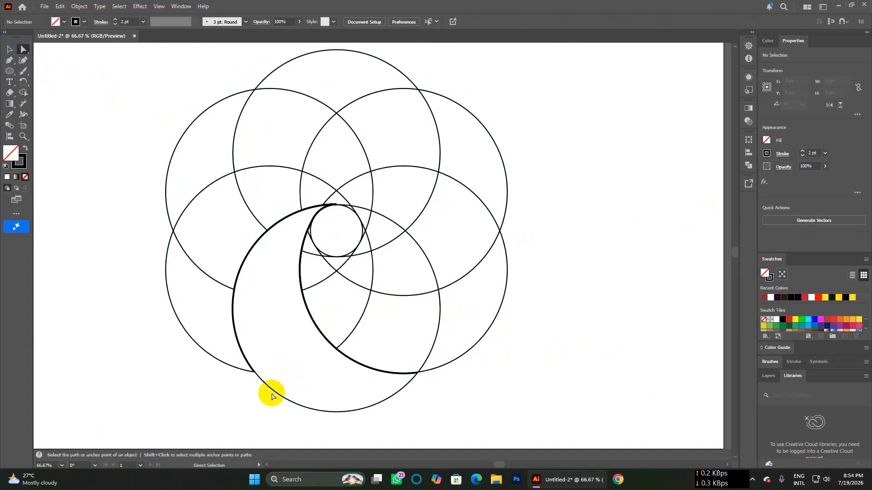
pyautogui.click(10, 49)
pyautogui.moveTo(267, 380); pyautogui.dragTo(54, 405)
pyautogui.moveTo(330, 255)
pyautogui.mouseDown()
pyautogui.moveTo(338, 249)
pyautogui.moveTo(331, 263)
pyautogui.mouseUp()
pyautogui.moveTo(372, 245); pyautogui.dragTo(601, 297)
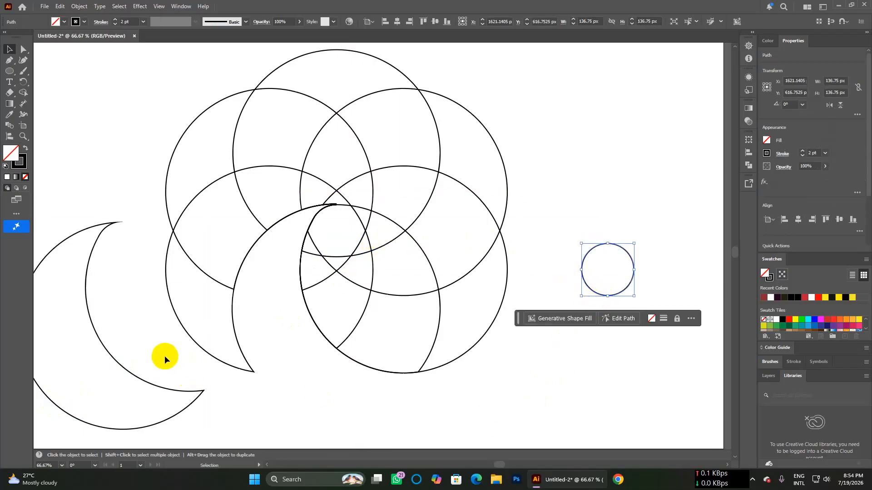
# - Delete the leftover rosette pieces, keeping only the crescent and the small circle
pyautogui.moveTo(146, 111); pyautogui.dragTo(521, 385)
pyautogui.click(350, 388)
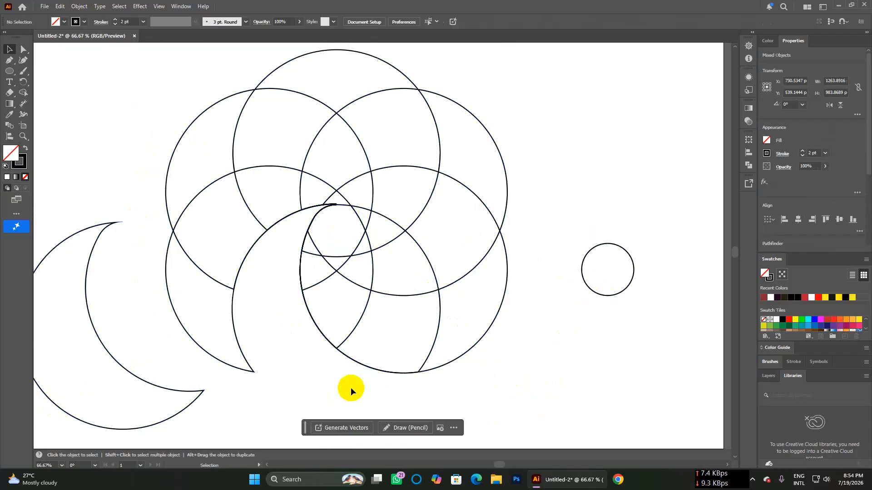
pyautogui.moveTo(180, 86); pyautogui.dragTo(366, 296)
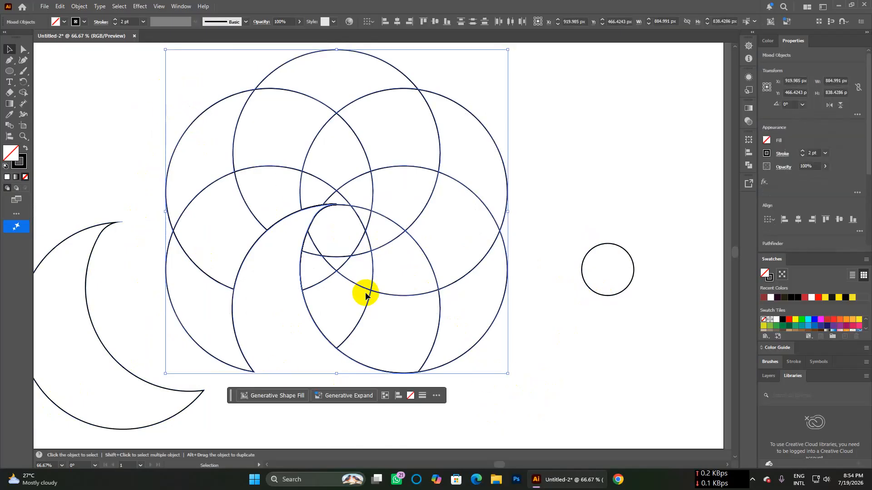
pyautogui.press('Delete')
# - Move the crescent into the cleared area left of the small circle and rotate it slightly clockwise
pyautogui.moveTo(86, 271); pyautogui.dragTo(251, 174)
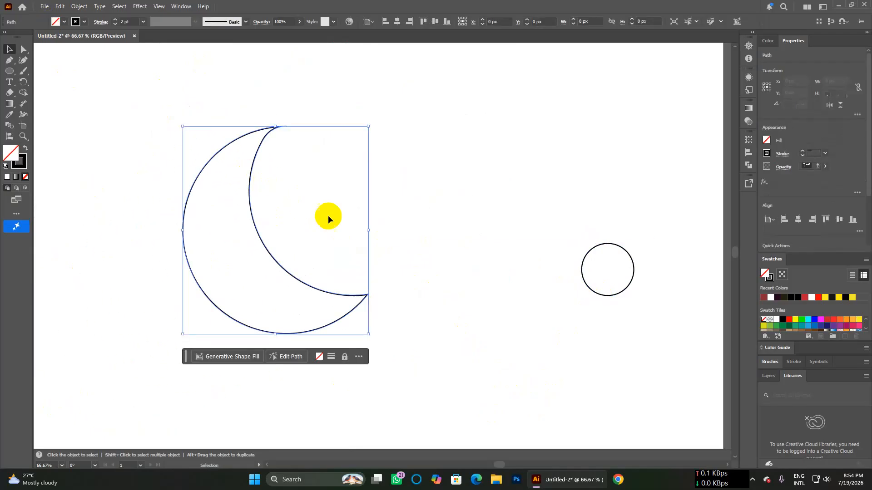
pyautogui.moveTo(368, 121); pyautogui.dragTo(399, 143)
pyautogui.click(244, 236)
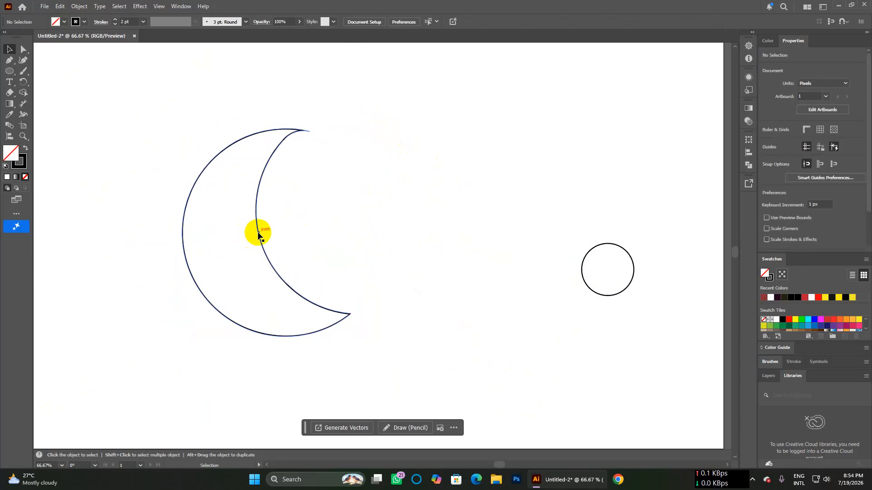
pyautogui.click(255, 232)
pyautogui.click(257, 233)
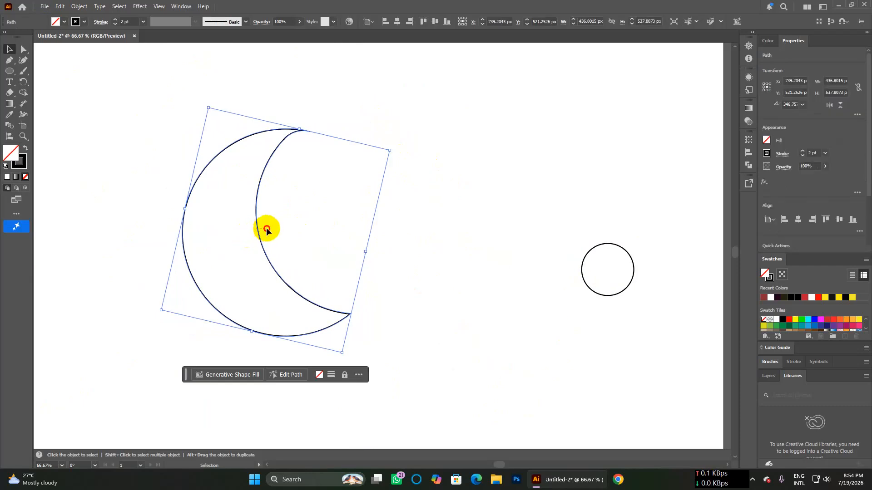
pyautogui.click(493, 251)
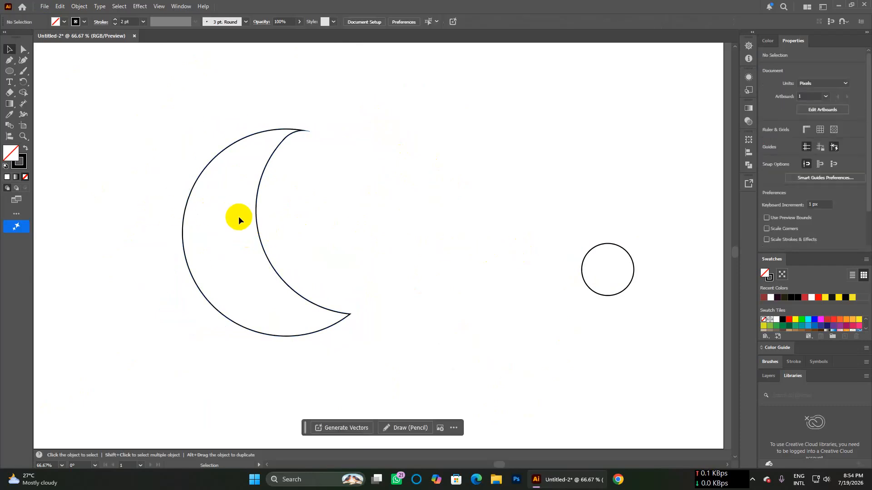
pyautogui.click(257, 219)
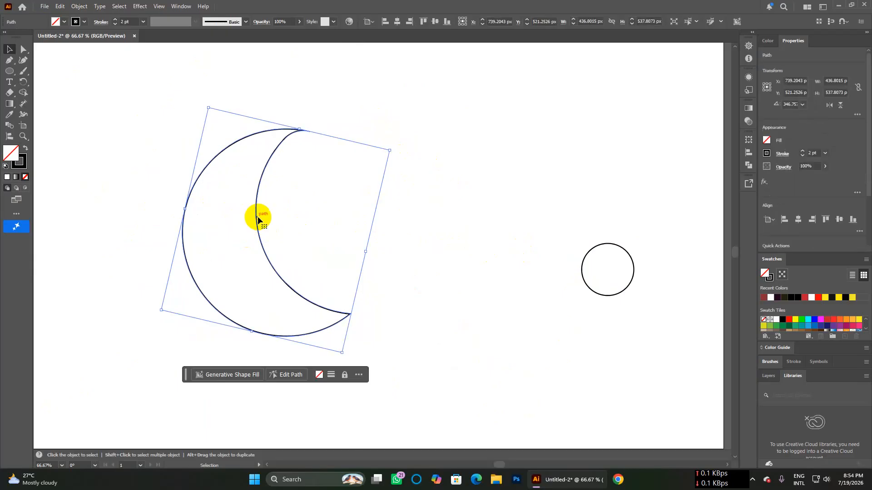
pyautogui.click(415, 249)
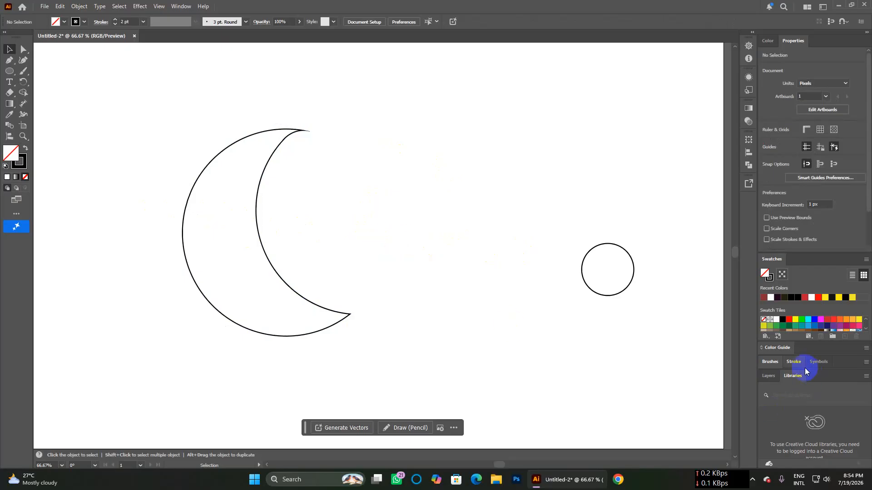
# - Fill the crescent with the light-to-dark blue linear gradient preset from the document library
pyautogui.click(750, 124)
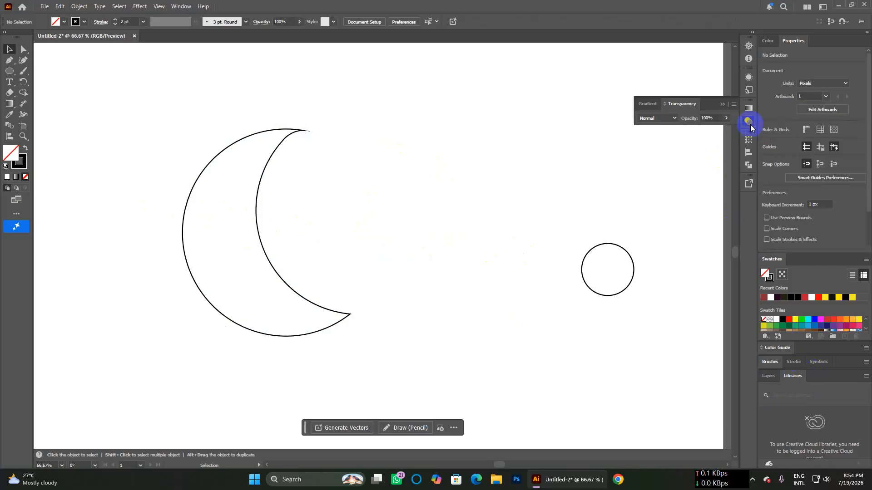
pyautogui.click(642, 104)
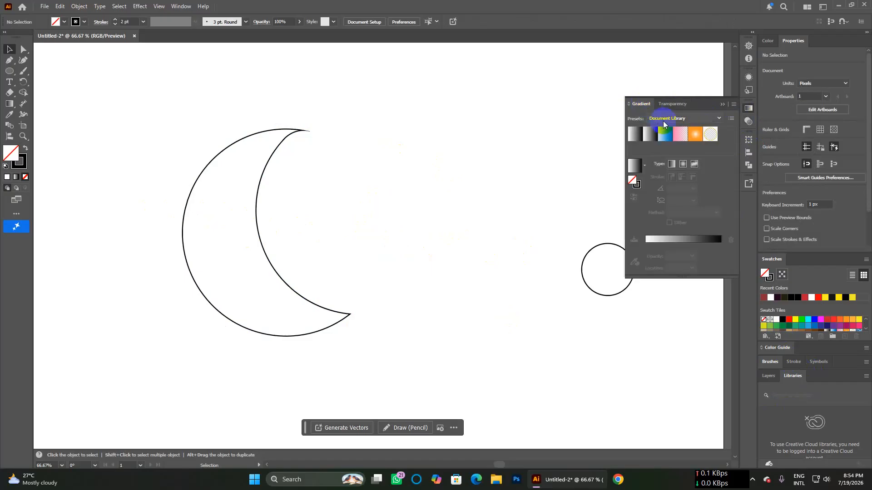
pyautogui.click(665, 138)
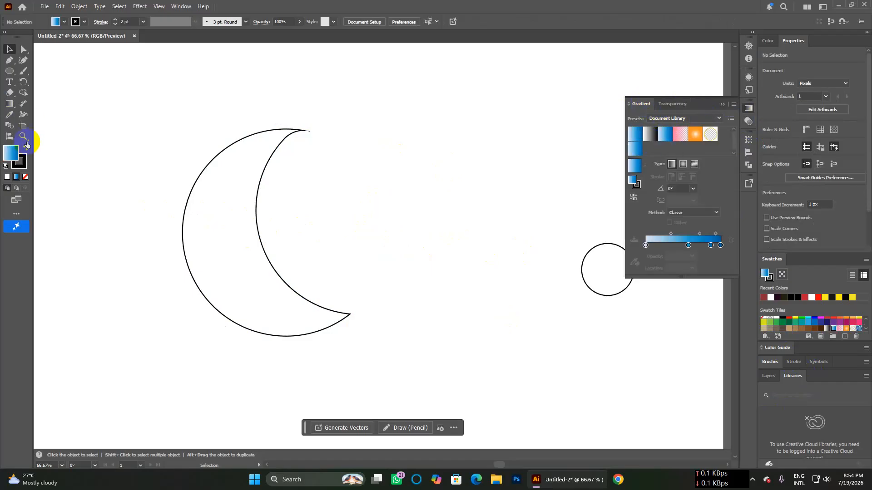
pyautogui.click(185, 209)
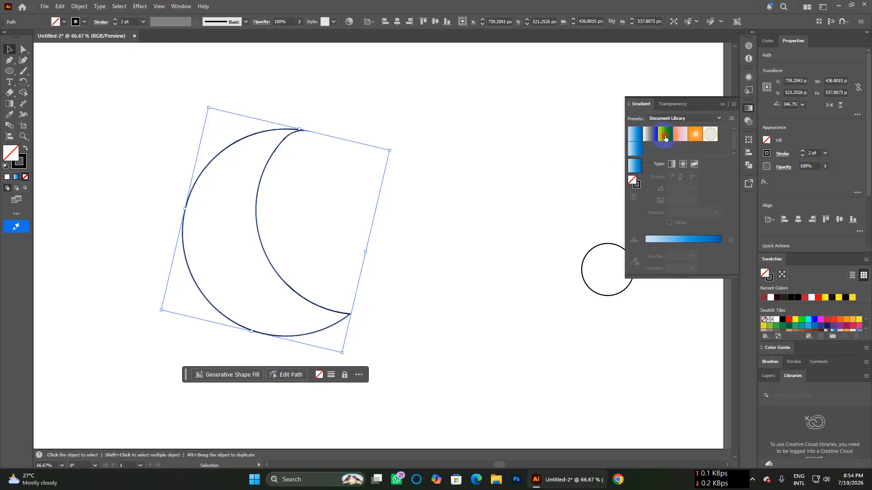
pyautogui.click(666, 139)
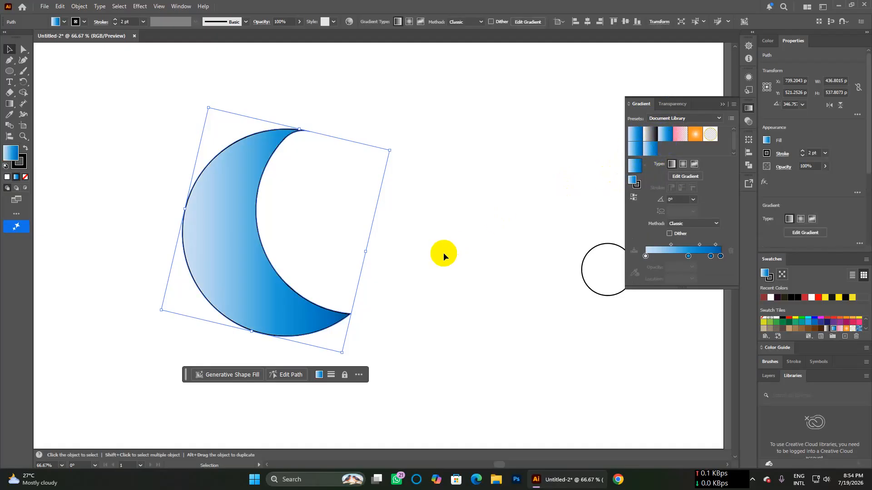
pyautogui.click(610, 312)
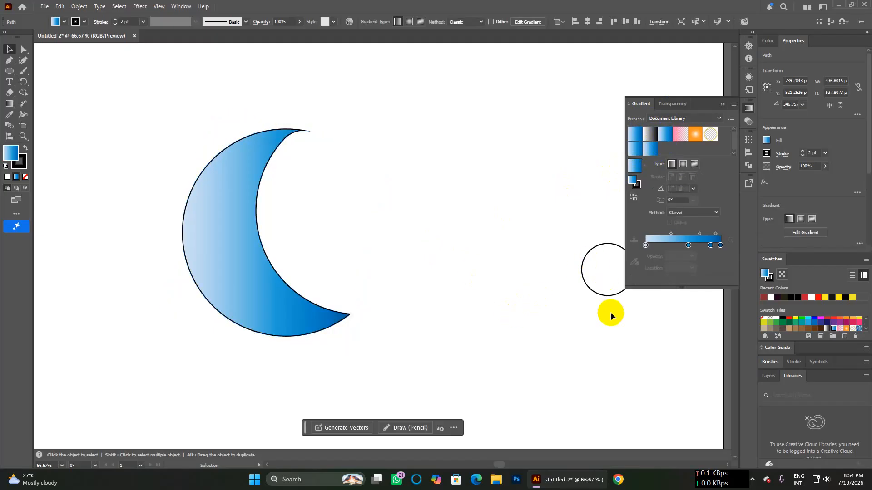
# - Copy the blue crescent and paste the copy directly in front of it
pyautogui.click(235, 209)
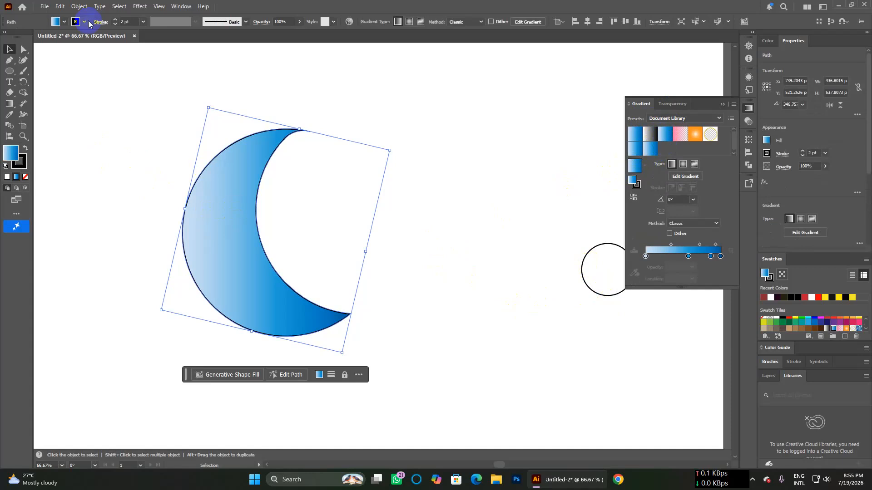
pyautogui.click(60, 6)
pyautogui.click(77, 49)
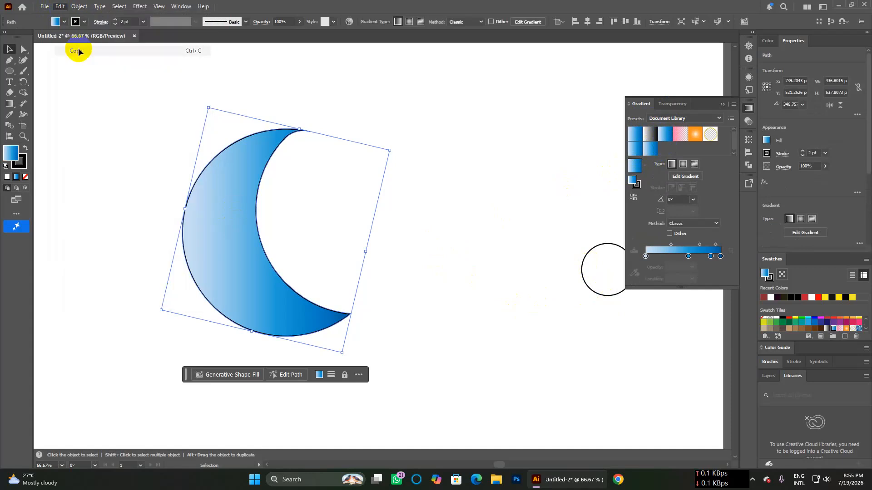
pyautogui.click(60, 6)
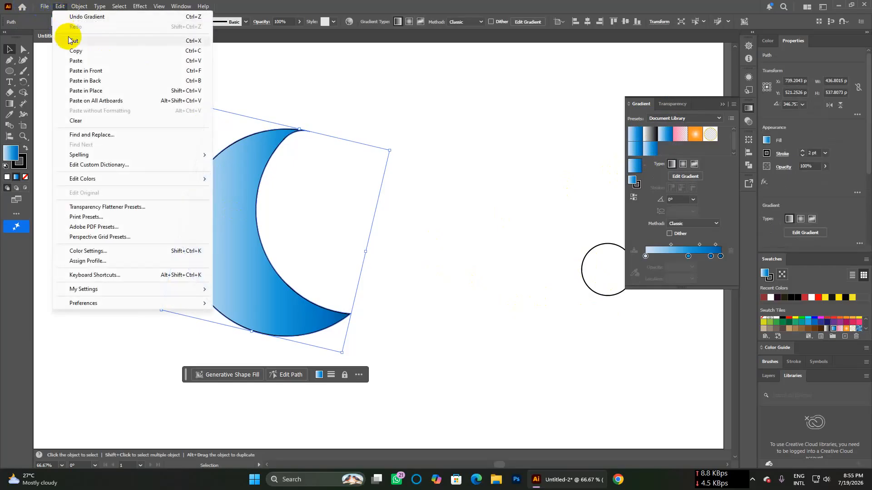
pyautogui.click(101, 72)
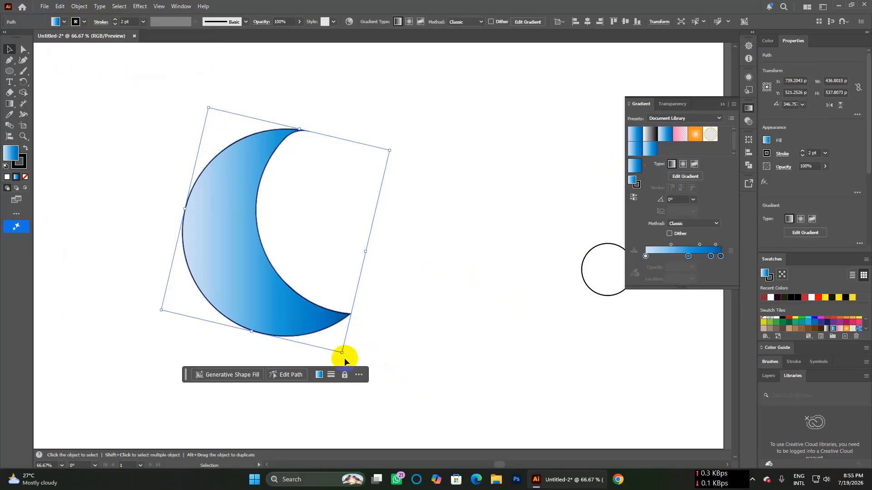
# - Shift the front crescent copy straight up about 40 px above the original
pyautogui.moveTo(341, 353); pyautogui.dragTo(333, 344)
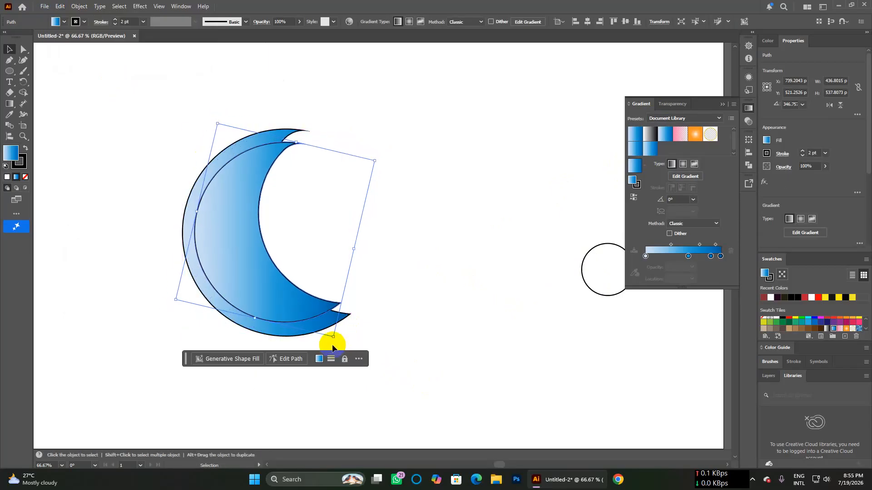
pyautogui.hotkey('ctrl', 'z')
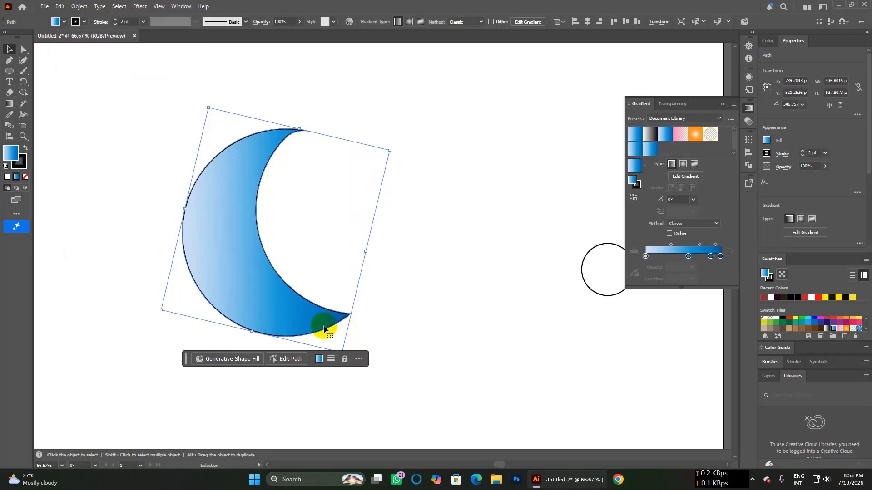
pyautogui.press('Up')
pyautogui.press('Up')
pyautogui.press('Up')
pyautogui.press('Up')
pyautogui.press('Up')
pyautogui.press('Up')
pyautogui.press('Up')
pyautogui.press('Up')
pyautogui.press('Up')
pyautogui.press('Up')
pyautogui.press('Up')
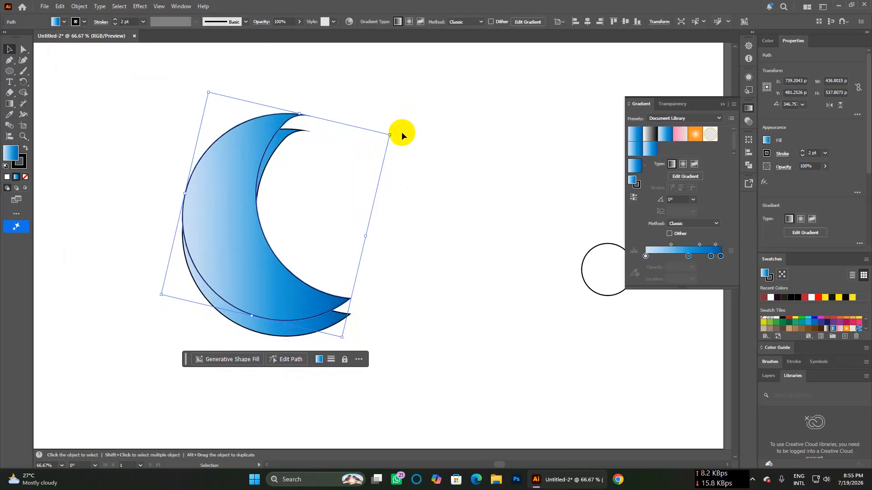
# - Rotate the front crescent copy about 25° counterclockwise and fine-tune its position over the original
pyautogui.moveTo(391, 132); pyautogui.dragTo(332, 121)
pyautogui.moveTo(258, 261)
pyautogui.mouseDown()
pyautogui.moveTo(255, 268)
pyautogui.moveTo(255, 261)
pyautogui.mouseUp()
pyautogui.moveTo(387, 298); pyautogui.dragTo(385, 299)
pyautogui.moveTo(248, 268); pyautogui.dragTo(249, 269)
pyautogui.click(340, 301)
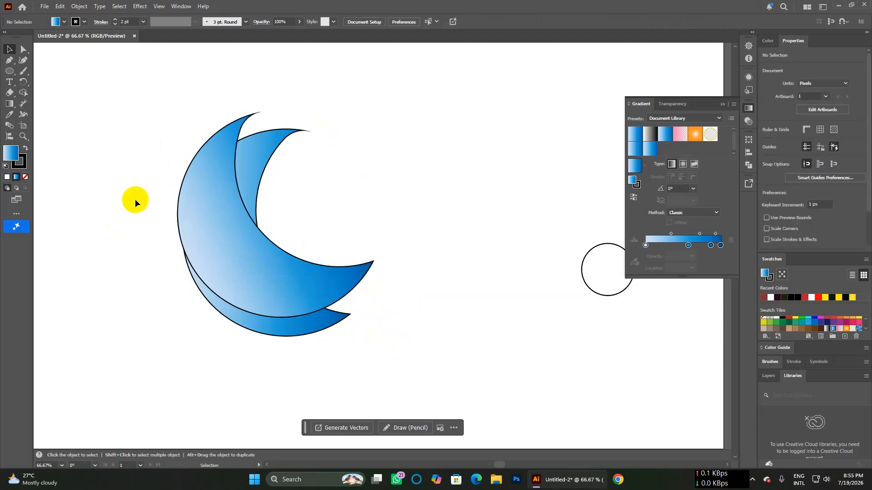
# - Move the rotated crescent copy slightly down and left, and rotate it about 3° further counterclockwise
pyautogui.moveTo(285, 263); pyautogui.dragTo(268, 285)
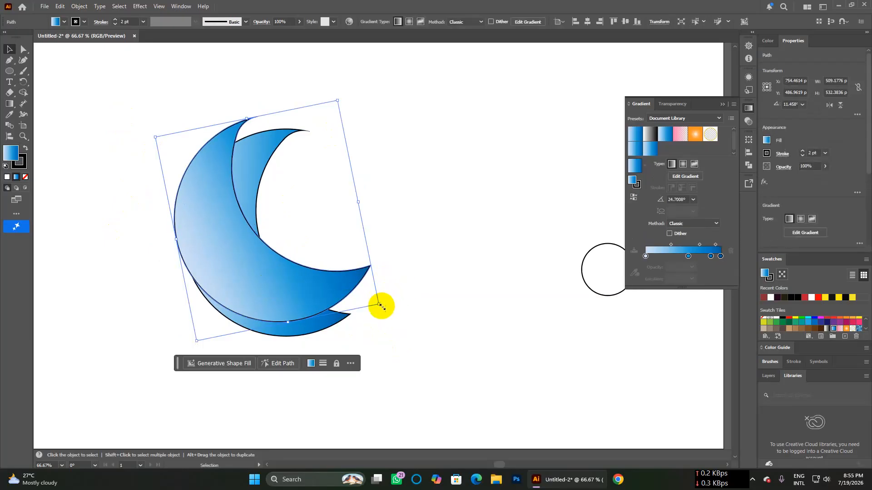
pyautogui.moveTo(379, 306); pyautogui.dragTo(386, 298)
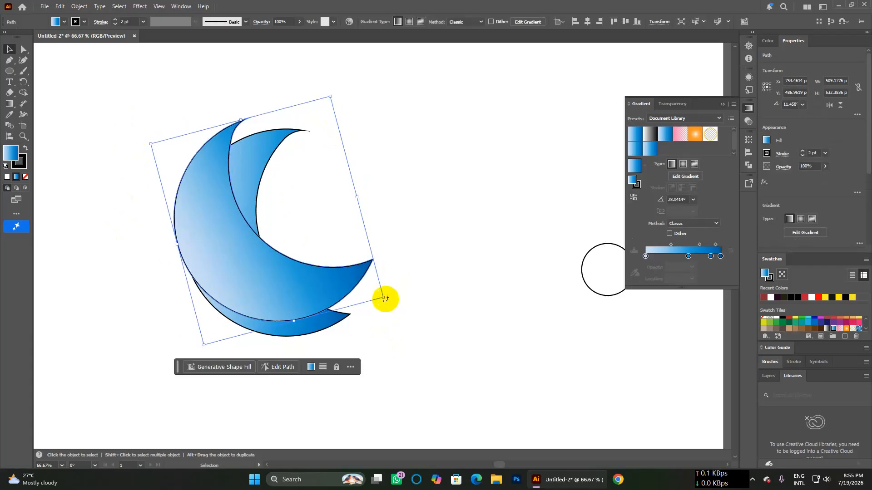
pyautogui.click(412, 317)
pyautogui.click(310, 292)
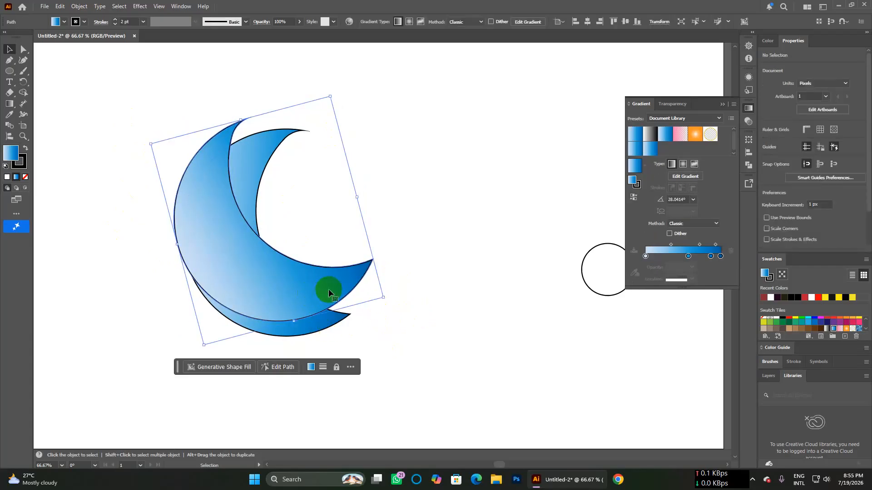
pyautogui.click(484, 297)
# - With both crescents selected, use Shape Builder to separate the lower sliver that the front copy leaves uncovered
pyautogui.moveTo(133, 111); pyautogui.dragTo(323, 315)
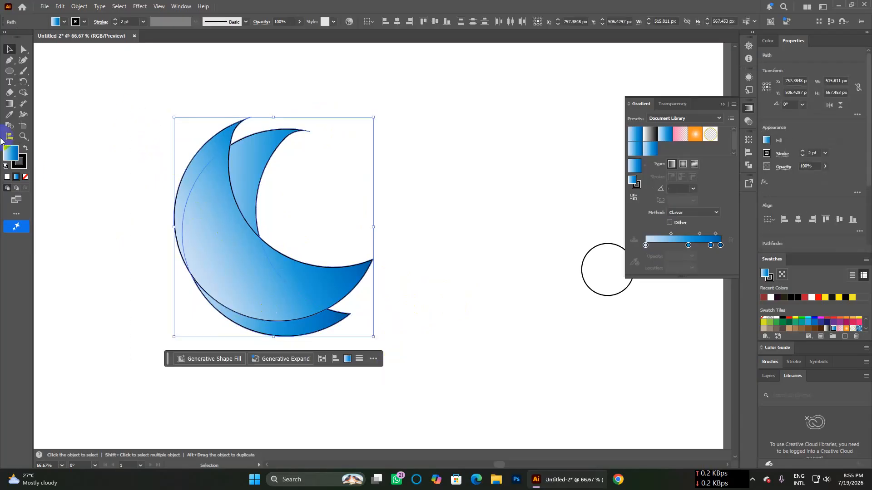
pyautogui.click(23, 92)
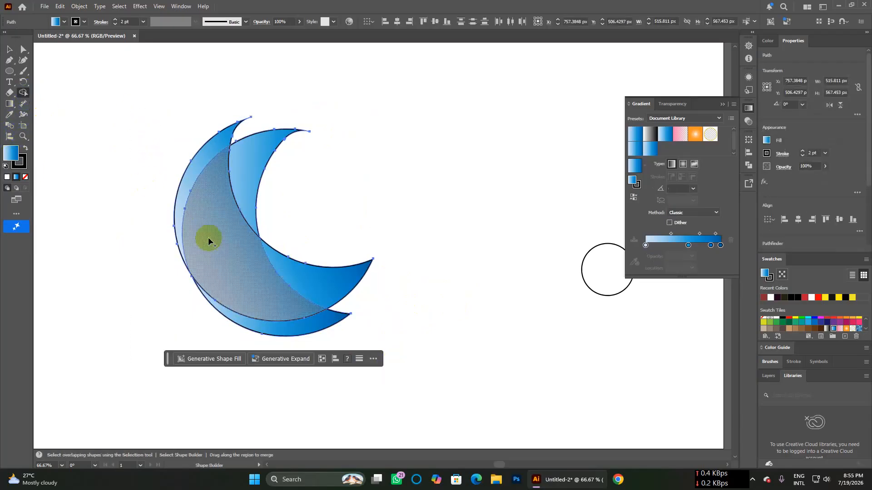
pyautogui.moveTo(277, 327)
pyautogui.mouseDown()
pyautogui.moveTo(251, 321)
pyautogui.moveTo(296, 324)
pyautogui.moveTo(293, 331)
pyautogui.mouseUp()
pyautogui.click(10, 49)
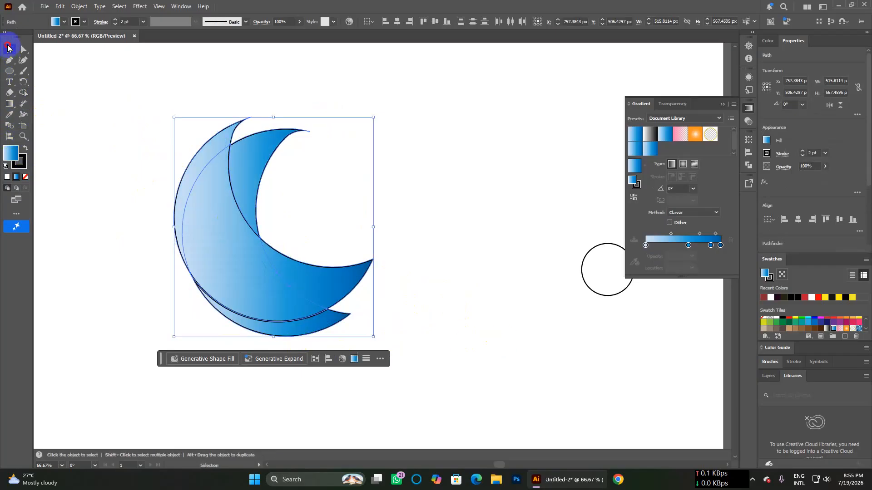
# - Pull the front crescent copy away from the divided original and delete it
pyautogui.click(440, 285)
pyautogui.moveTo(345, 276); pyautogui.dragTo(477, 234)
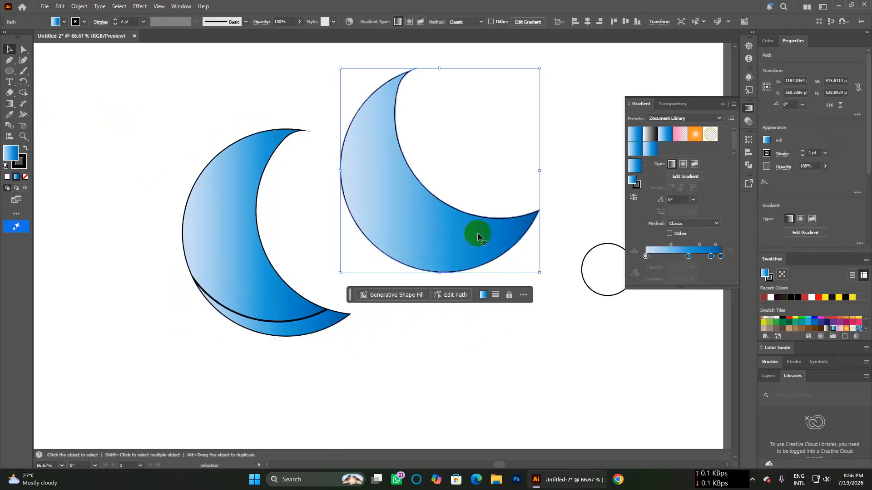
pyautogui.press('Delete')
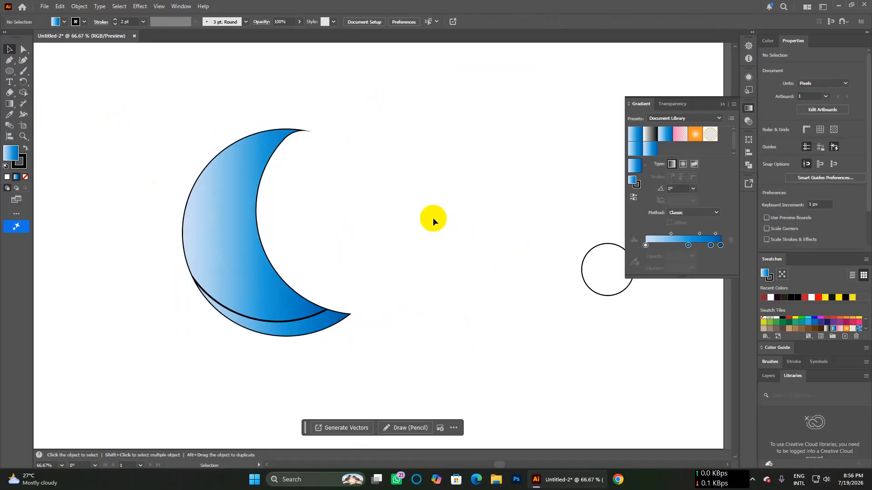
# - Duplicate the crescent's large upper piece in place and shift the copy about 38 px up and 12 px left
pyautogui.click(248, 256)
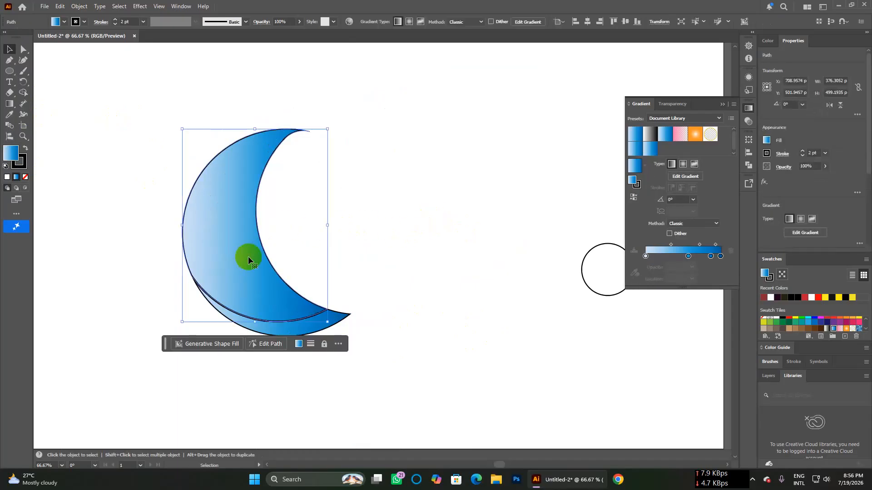
pyautogui.moveTo(248, 256); pyautogui.dragTo(243, 270)
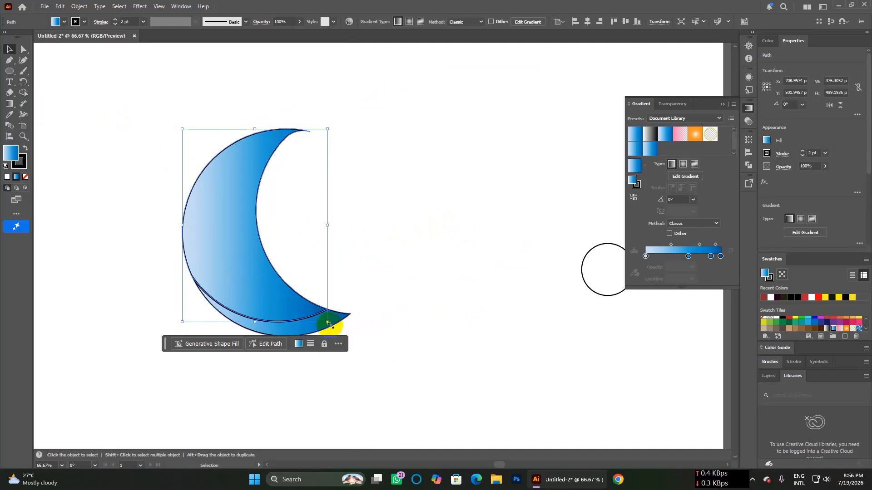
pyautogui.press('Up')
pyautogui.press('Up')
pyautogui.press('Up')
pyautogui.press('Up')
pyautogui.press('Up')
pyautogui.press('Up')
pyautogui.press('Up')
pyautogui.press('Up')
pyautogui.press('Up')
pyautogui.press('Up')
pyautogui.press('Up')
pyautogui.press('Up')
pyautogui.press('Up')
pyautogui.press('Up')
pyautogui.press('Up')
pyautogui.press('Up')
pyautogui.press('Up')
pyautogui.press('Up')
pyautogui.press('Up')
pyautogui.press('Up')
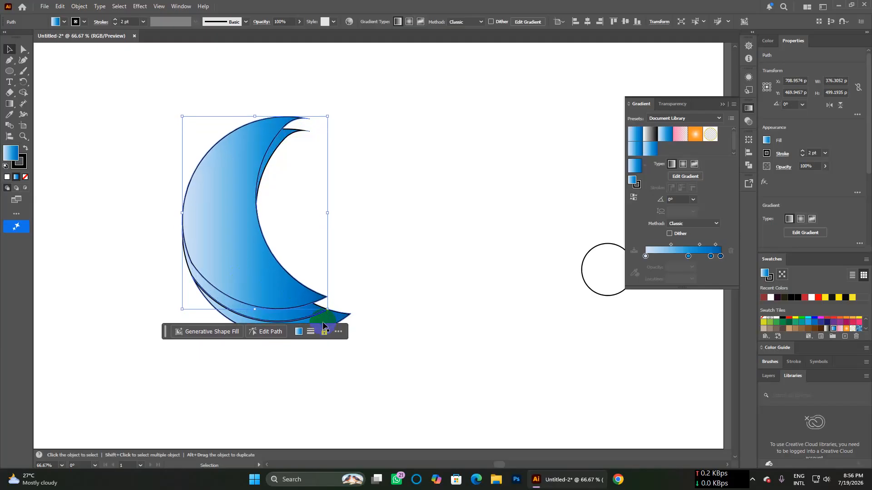
pyautogui.press('Left')
pyautogui.press('Left')
pyautogui.press('Left')
pyautogui.press('Left')
pyautogui.press('Left')
pyautogui.press('Left')
pyautogui.press('Left')
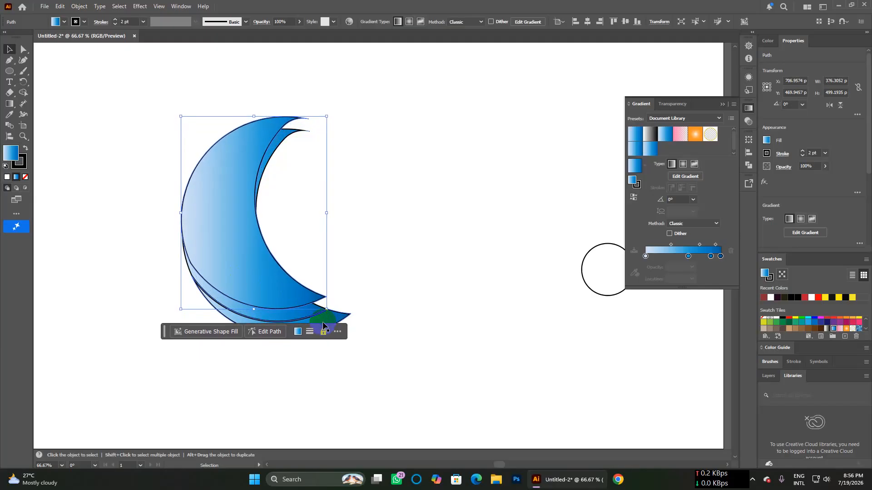
pyautogui.press('Left')
pyautogui.press('Left')
pyautogui.press('Left')
pyautogui.press('Up')
pyautogui.press('Up')
pyautogui.press('Up')
pyautogui.press('Up')
pyautogui.press('Up')
pyautogui.press('Left')
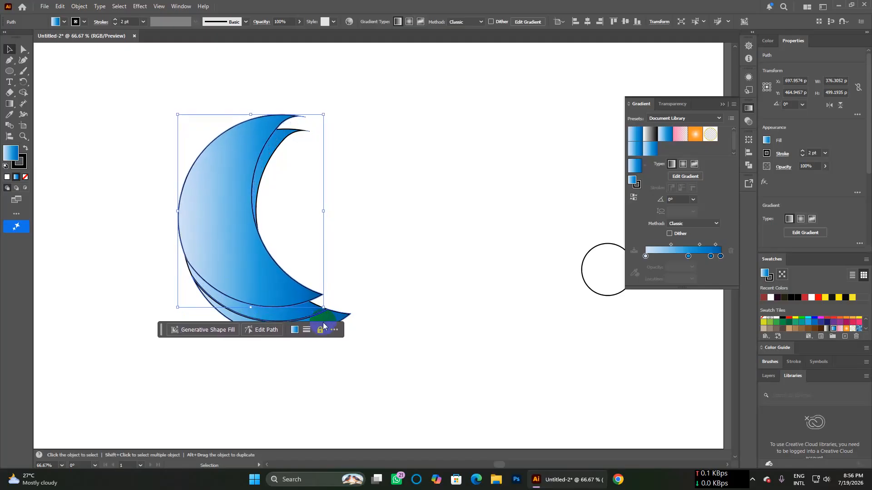
pyautogui.press('Up')
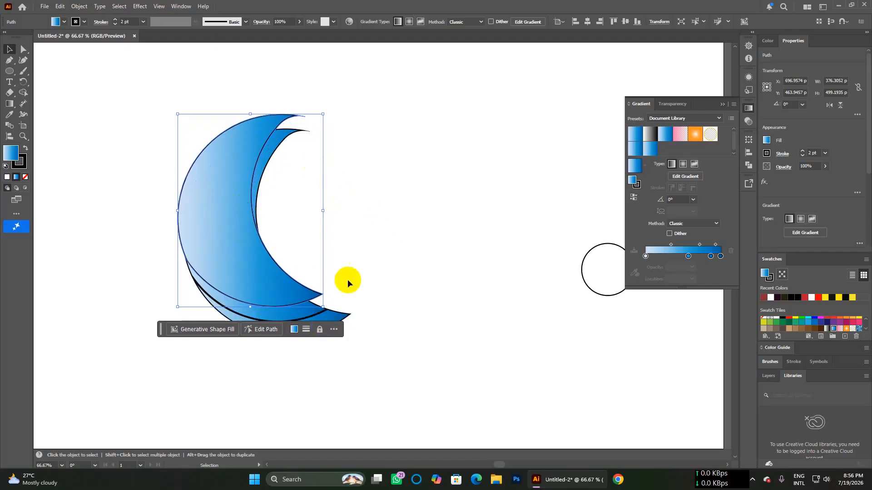
# - Select all crescent pieces and use Shape Builder to separate the curved band between the shifted copy's lower edge and the bottom sliver
pyautogui.click(23, 48)
pyautogui.click(9, 49)
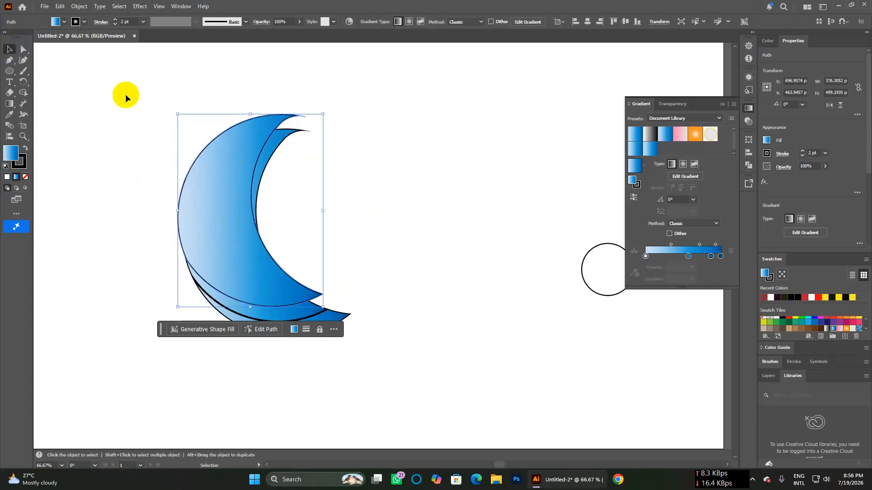
pyautogui.moveTo(123, 94); pyautogui.dragTo(447, 395)
pyautogui.click(23, 92)
pyautogui.click(265, 325)
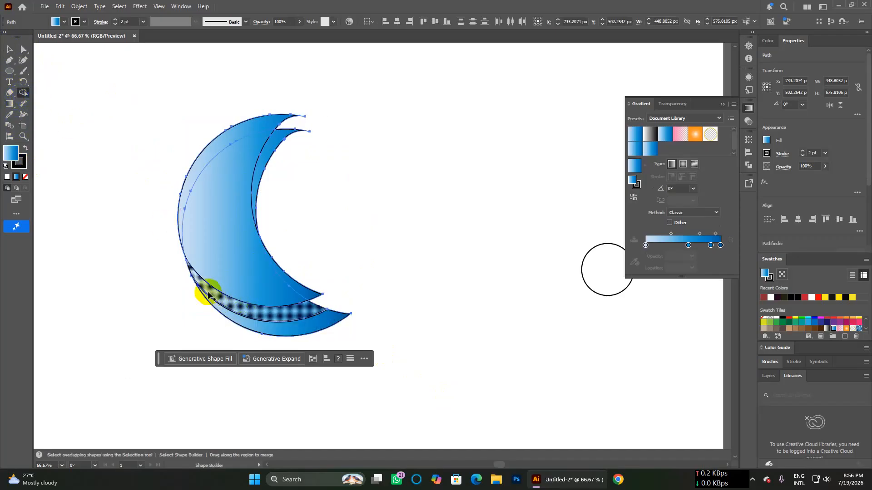
pyautogui.moveTo(205, 287)
pyautogui.mouseDown()
pyautogui.moveTo(233, 305)
pyautogui.moveTo(301, 317)
pyautogui.moveTo(322, 310)
pyautogui.mouseUp()
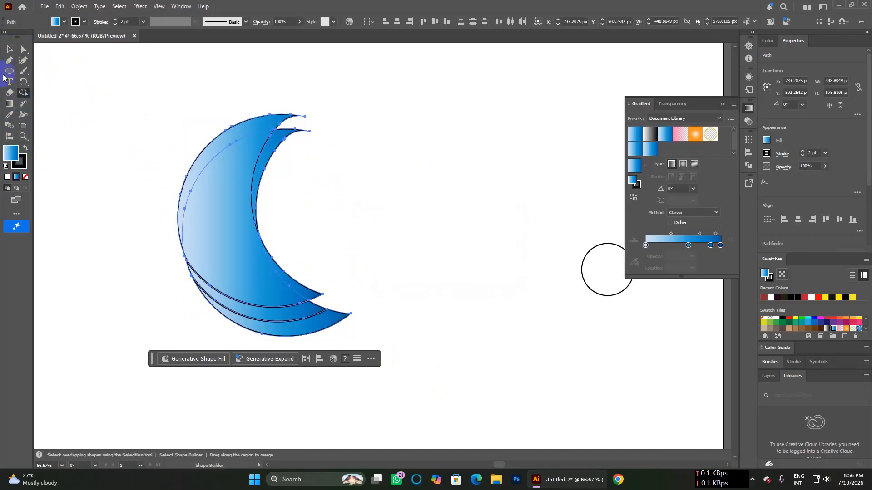
# - Pull the upward-shifted crescent copy away from the divided original and delete it
pyautogui.click(10, 49)
pyautogui.click(487, 244)
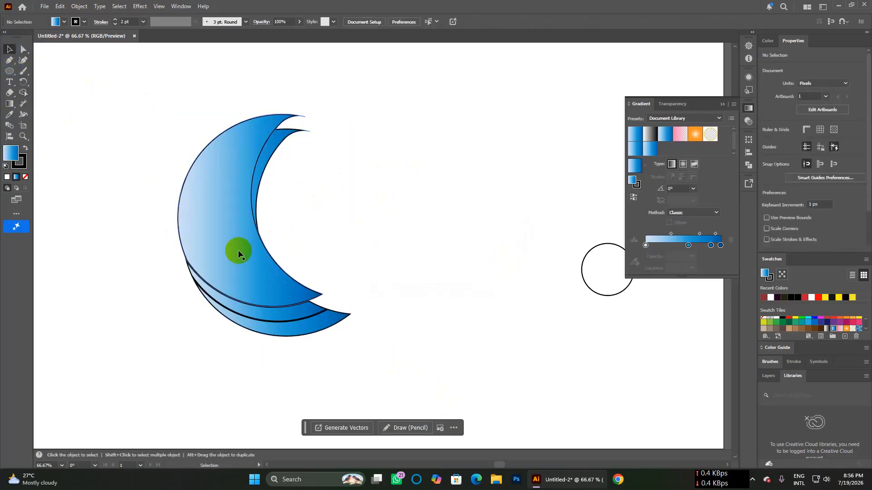
pyautogui.click(304, 113)
pyautogui.moveTo(249, 135); pyautogui.dragTo(431, 144)
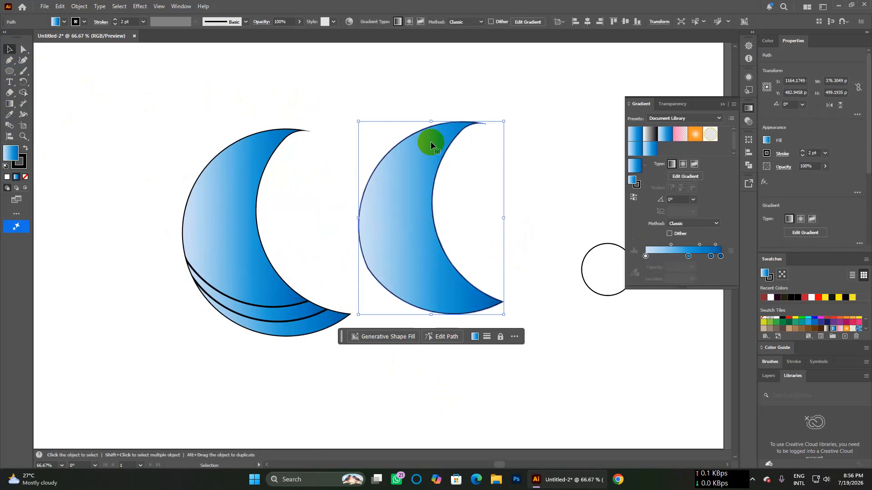
pyautogui.press('Delete')
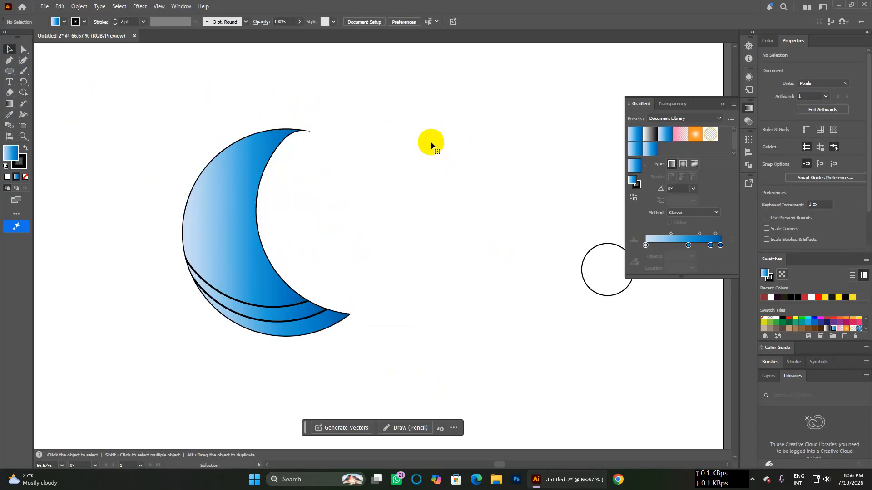
# - Duplicate the crescent's large upper piece in place and move the copy 36 px down
pyautogui.click(241, 190)
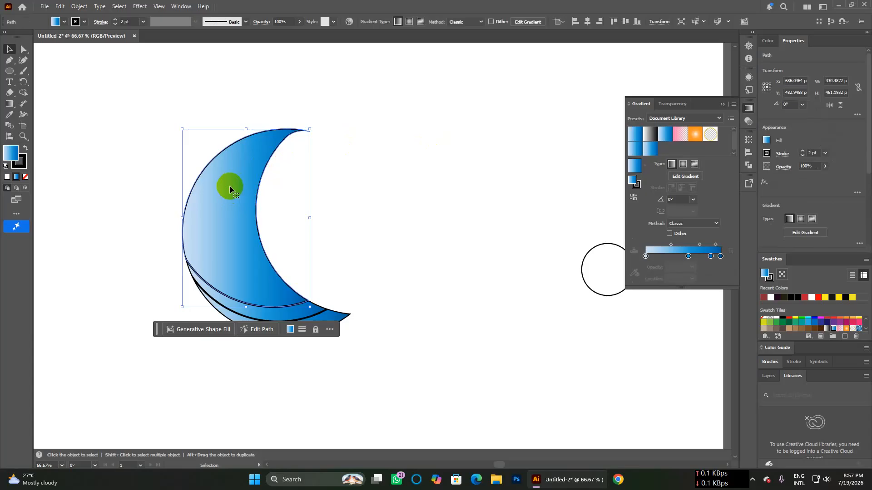
pyautogui.click(60, 6)
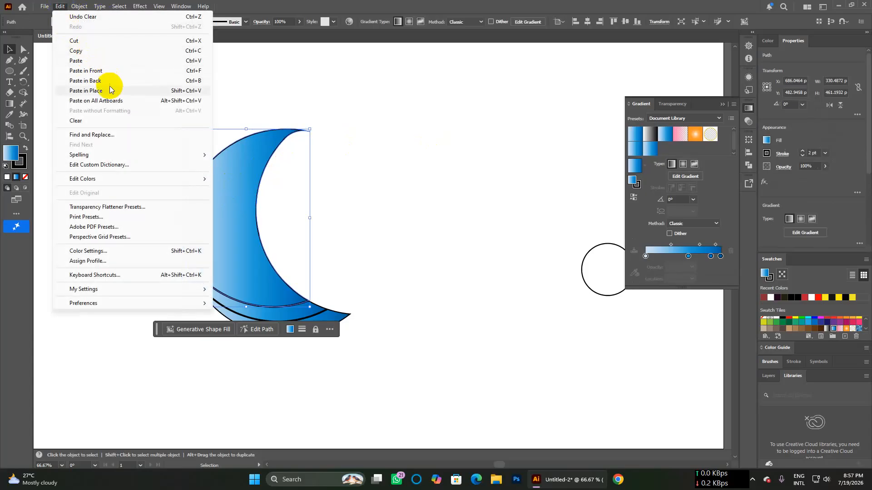
pyautogui.click(104, 71)
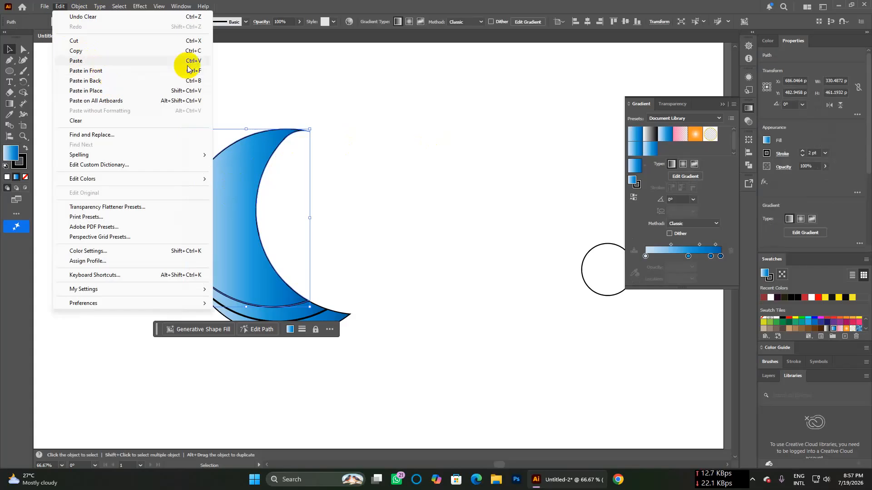
pyautogui.click(229, 208)
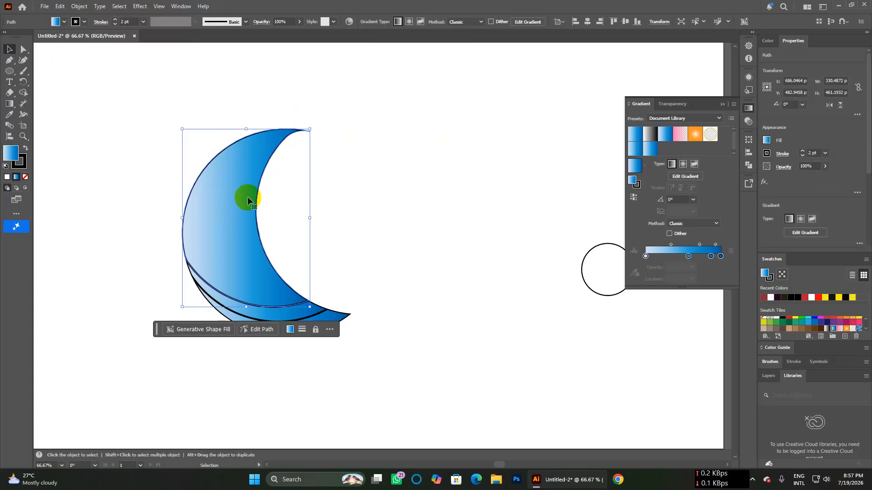
pyautogui.press('Down')
pyautogui.press('Down')
pyautogui.press('Down')
pyautogui.press('Down')
pyautogui.press('Down')
pyautogui.press('Down')
pyautogui.press('Down')
pyautogui.press('Down')
pyautogui.press('Down')
pyautogui.press('Down')
pyautogui.press('Down')
pyautogui.press('Down')
pyautogui.press('Down')
pyautogui.press('Down')
pyautogui.press('Down')
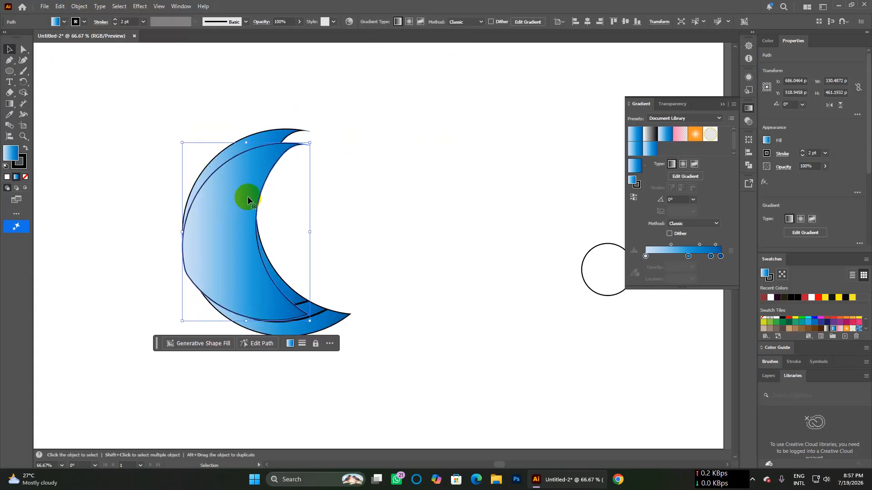
# - Rotate the front copy about 7.4° clockwise and shift it about 30 px left, leaving the original's top tip uncovered
pyautogui.moveTo(313, 323); pyautogui.dragTo(286, 310)
pyautogui.moveTo(231, 227); pyautogui.dragTo(219, 226)
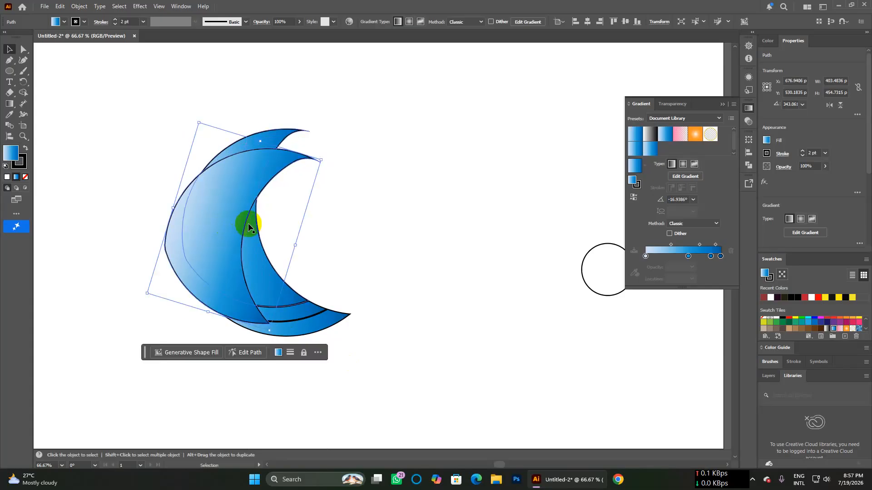
pyautogui.moveTo(271, 165); pyautogui.dragTo(267, 168)
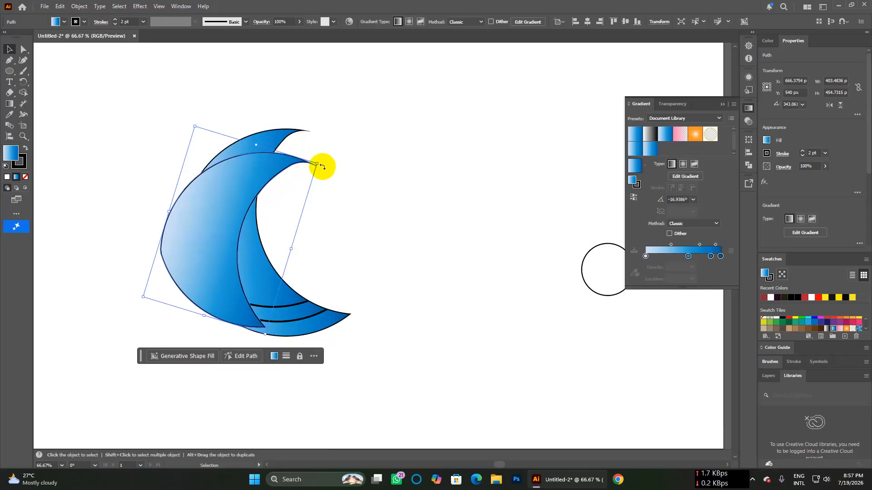
pyautogui.moveTo(321, 158); pyautogui.dragTo(319, 141)
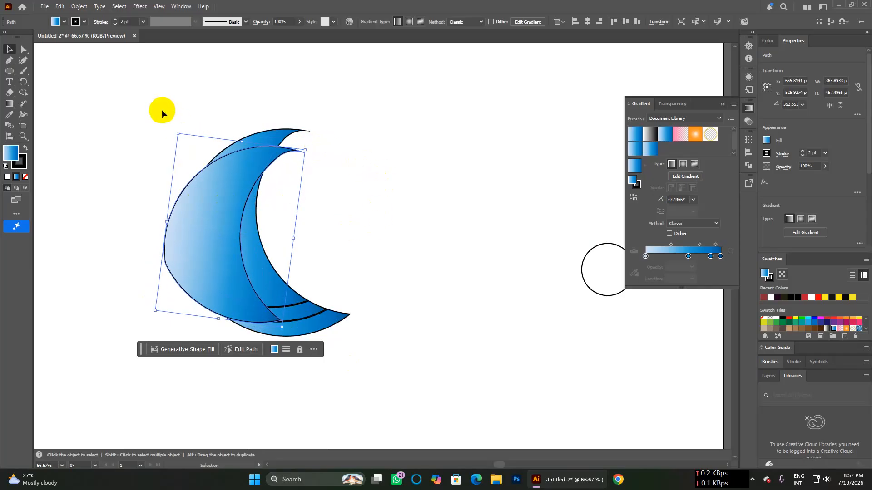
# - Select all crescent pieces and use Shape Builder to separate the top tip above the rotated copy's upper edge
pyautogui.moveTo(143, 121); pyautogui.dragTo(442, 358)
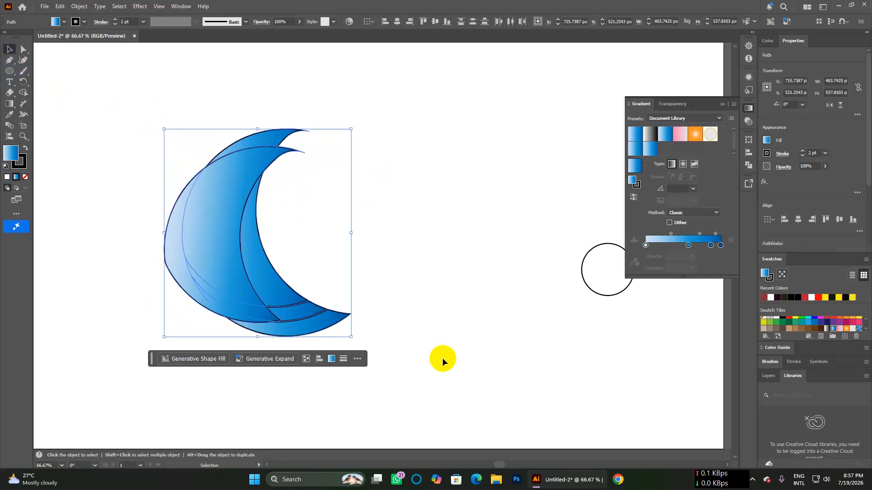
pyautogui.click(23, 94)
pyautogui.moveTo(225, 154)
pyautogui.mouseDown()
pyautogui.moveTo(274, 138)
pyautogui.moveTo(248, 145)
pyautogui.mouseUp()
pyautogui.click(247, 145)
# - Pull the rotated front copy away from the divided crescent and delete it
pyautogui.click(9, 48)
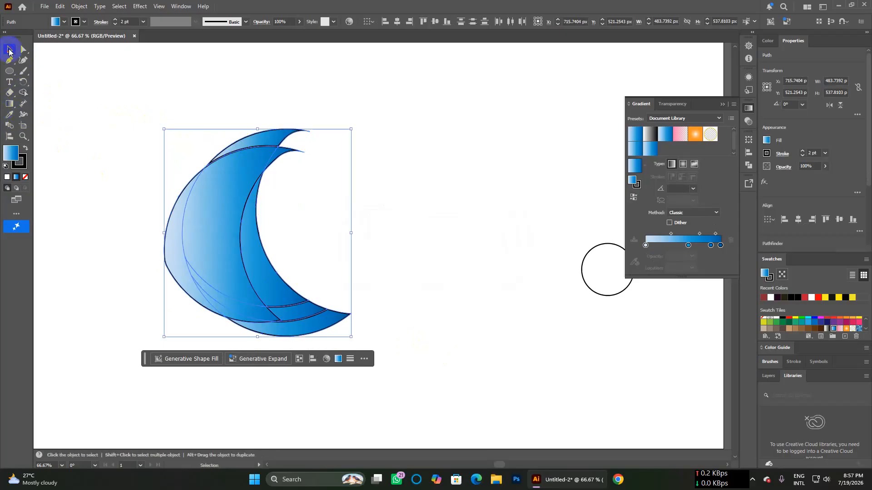
pyautogui.moveTo(171, 262); pyautogui.dragTo(395, 221)
pyautogui.click(164, 259)
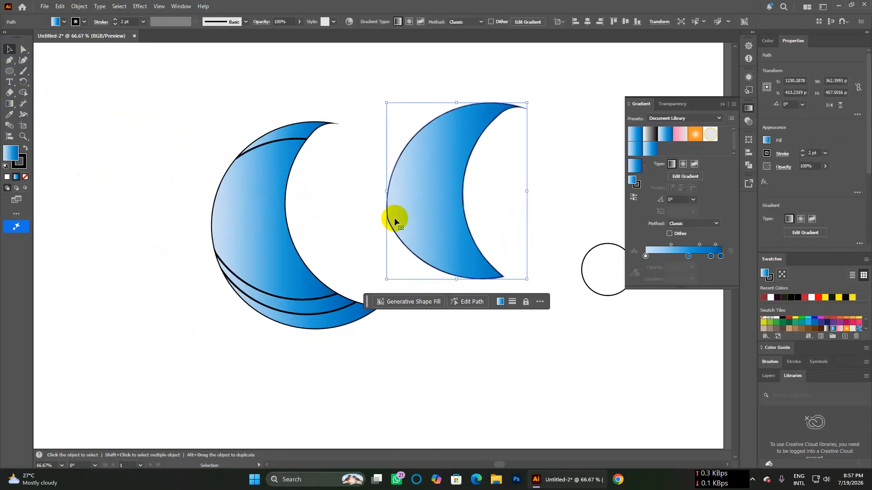
pyautogui.press('Delete')
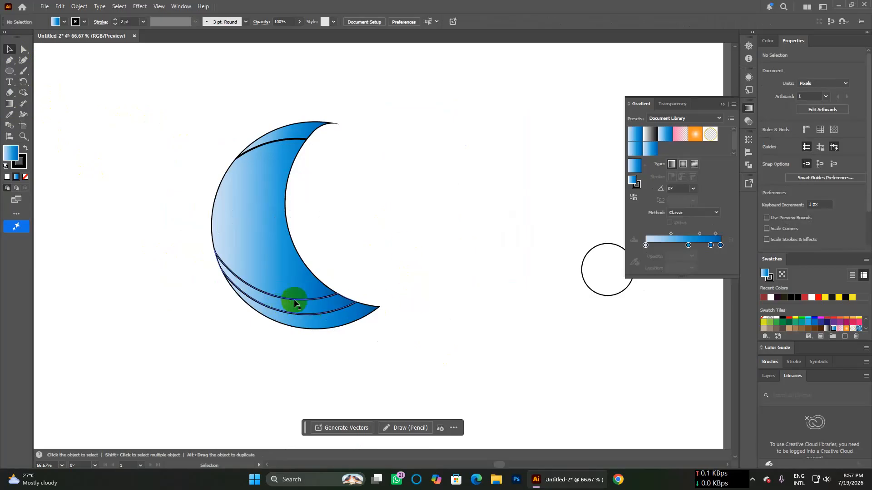
# - Try removing the fill from the crescent's top tip piece, and undo it
pyautogui.click(306, 131)
pyautogui.click(64, 23)
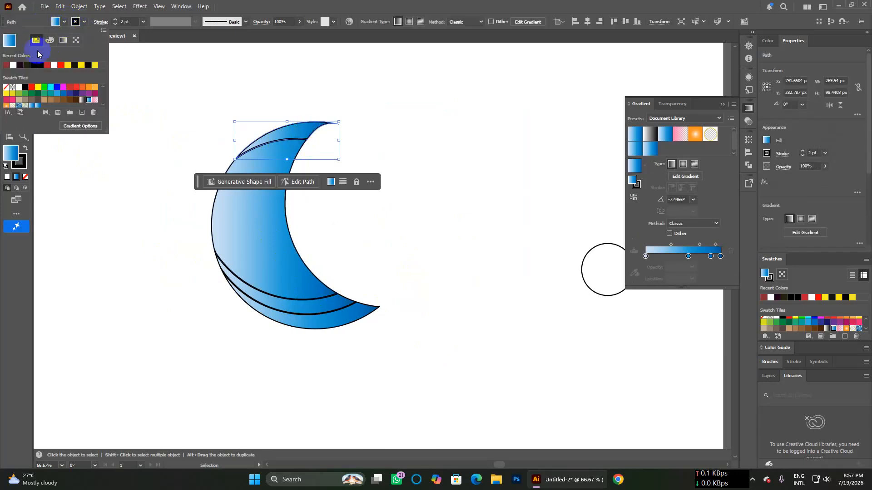
pyautogui.click(6, 86)
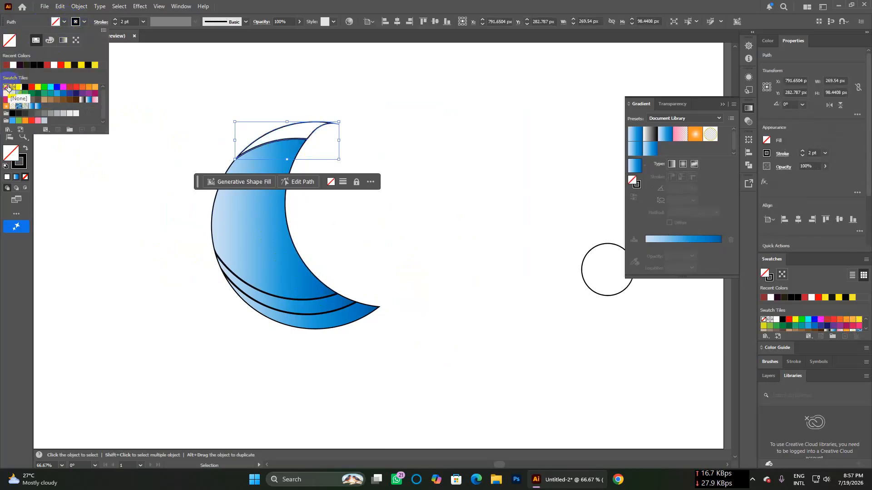
pyautogui.press('Escape')
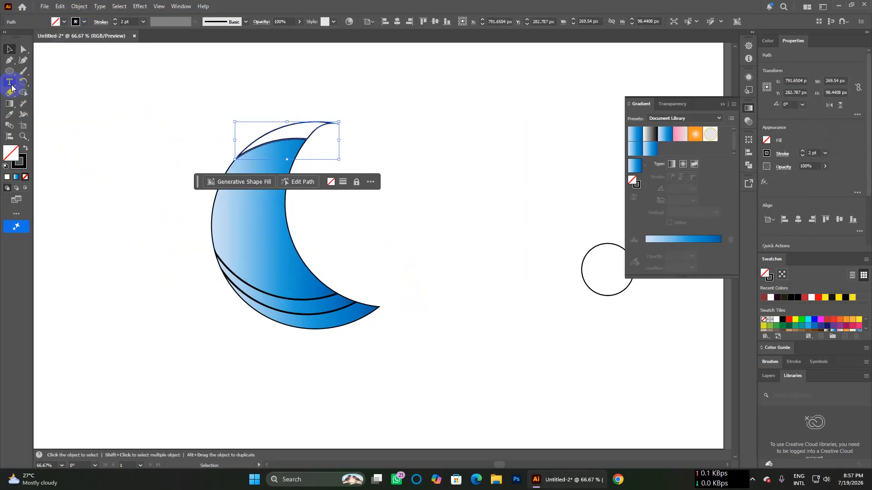
pyautogui.press('a')
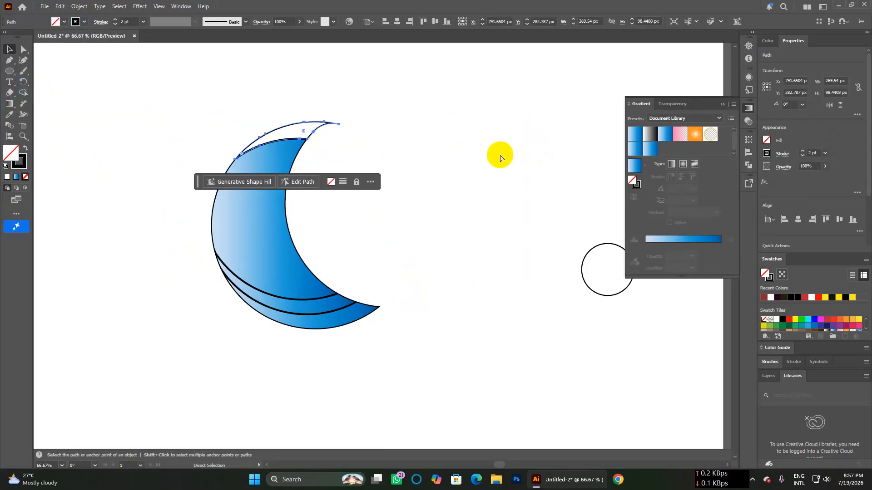
pyautogui.press('.')
pyautogui.press('v')
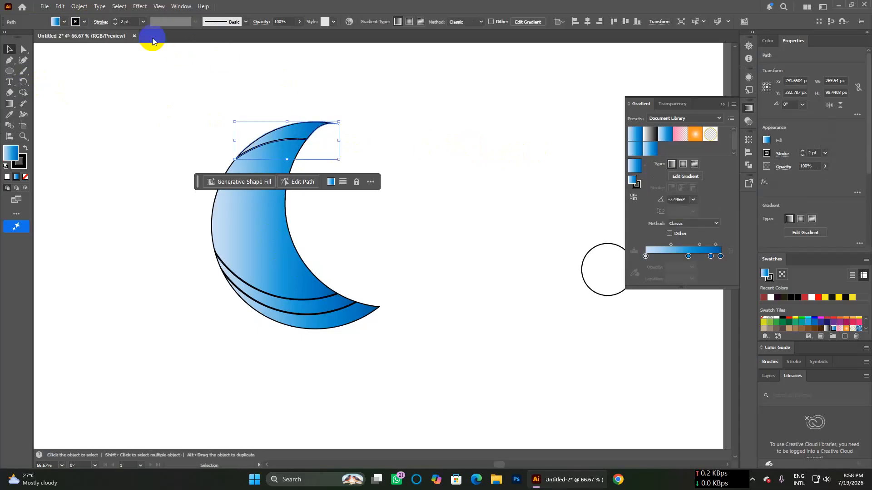
# - Remove the stroke from the crescent's top tip piece and from the large middle piece
pyautogui.click(84, 22)
pyautogui.click(5, 87)
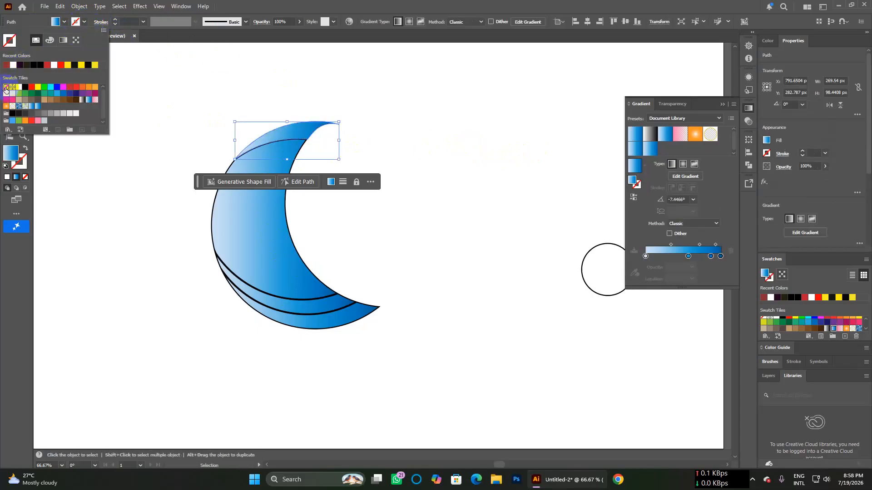
pyautogui.click(284, 298)
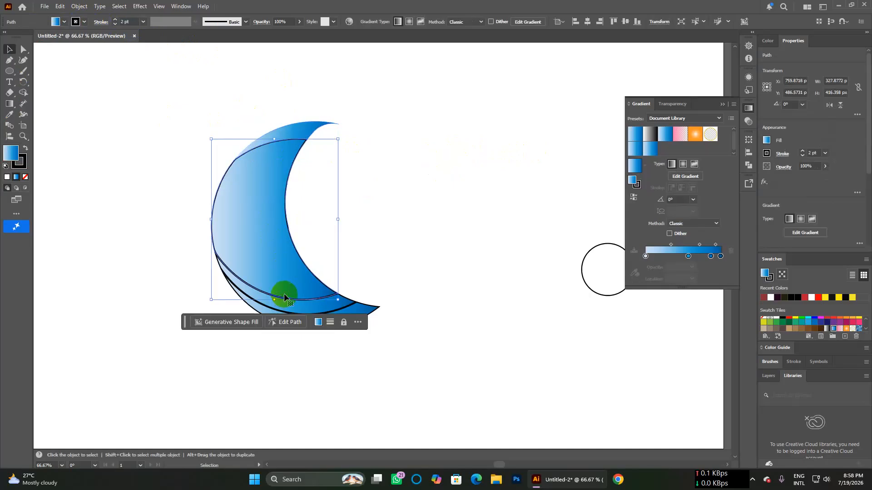
pyautogui.click(85, 23)
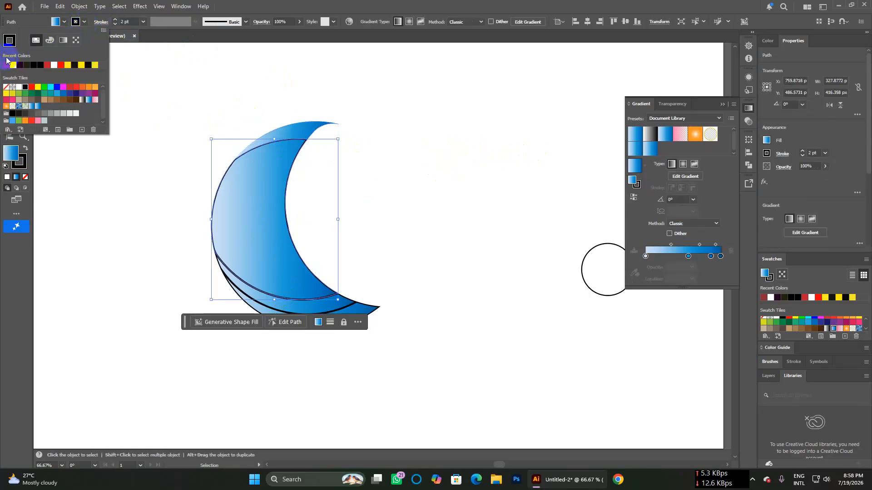
pyautogui.click(7, 90)
# - Remove the stroke from the lower curved band and from the bottom sliver, leaving nothing selected
pyautogui.click(326, 308)
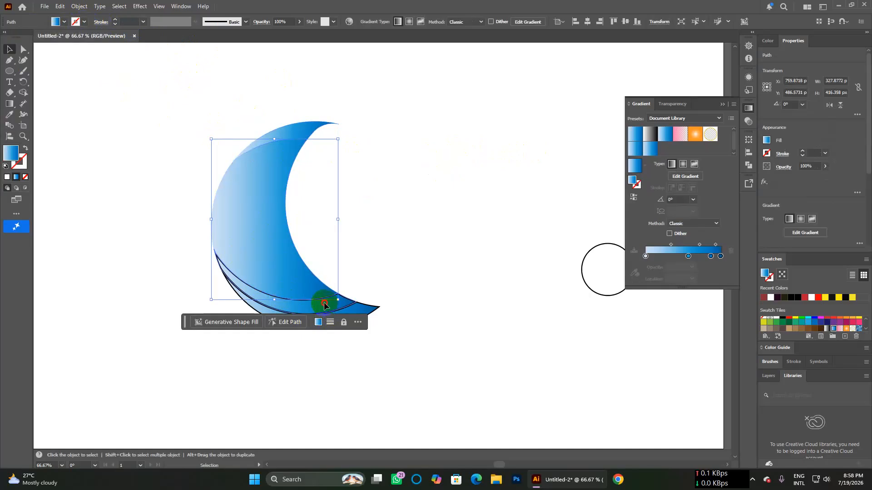
pyautogui.click(85, 22)
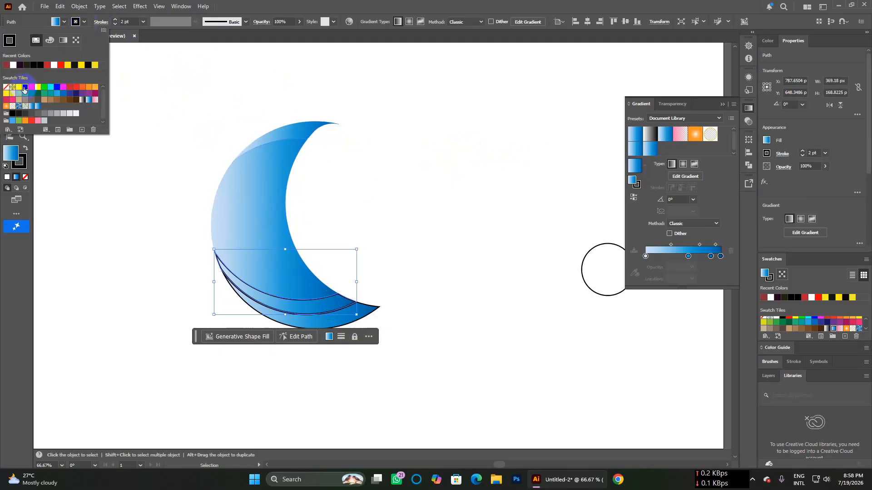
pyautogui.click(7, 89)
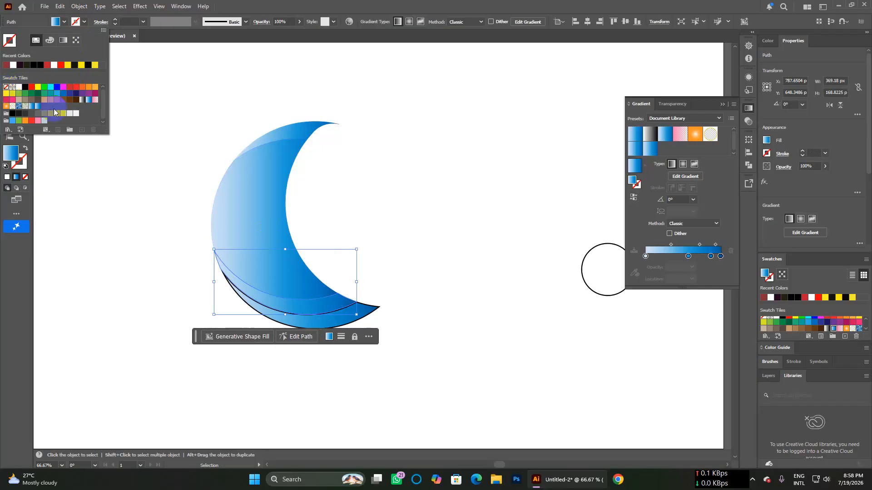
pyautogui.click(352, 322)
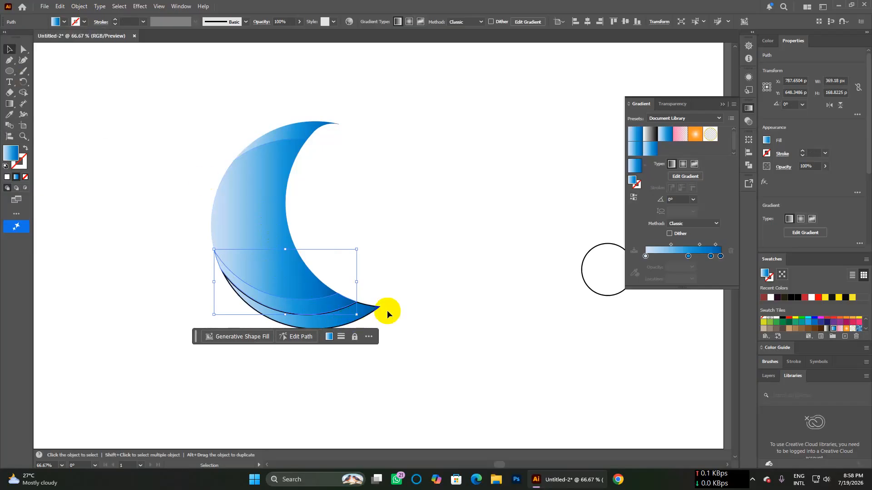
pyautogui.click(429, 313)
pyautogui.click(336, 322)
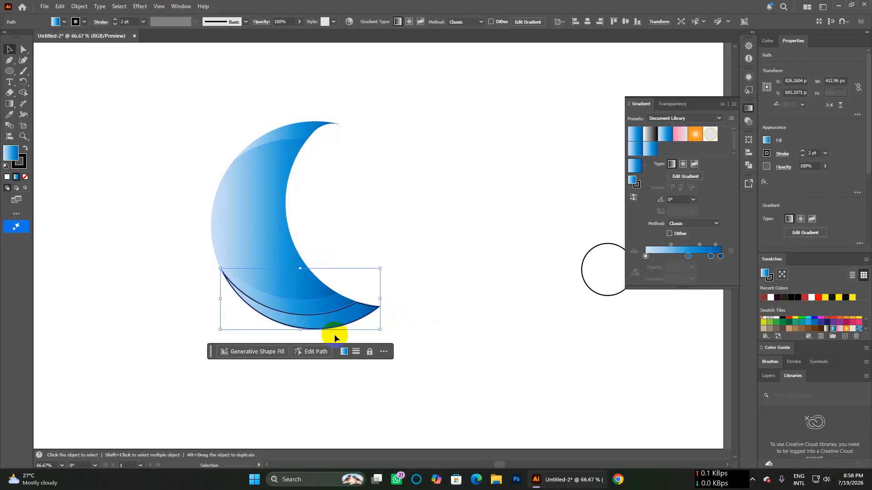
pyautogui.click(84, 21)
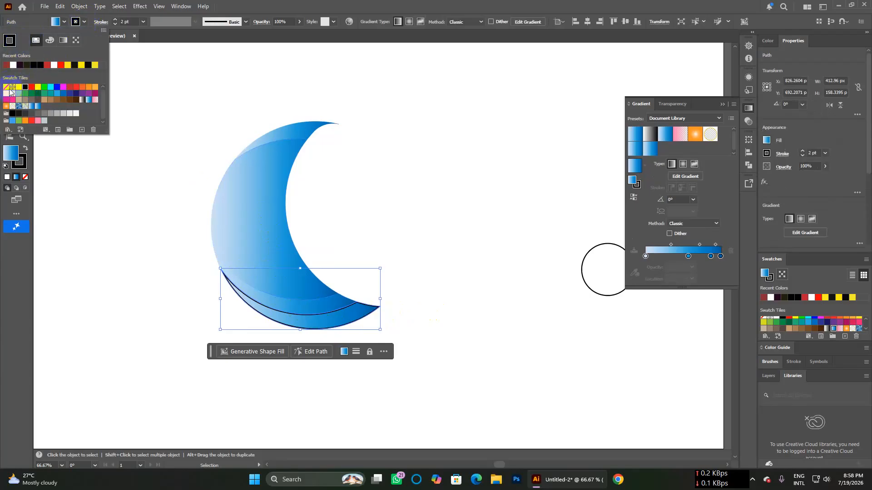
pyautogui.click(6, 88)
pyautogui.click(423, 212)
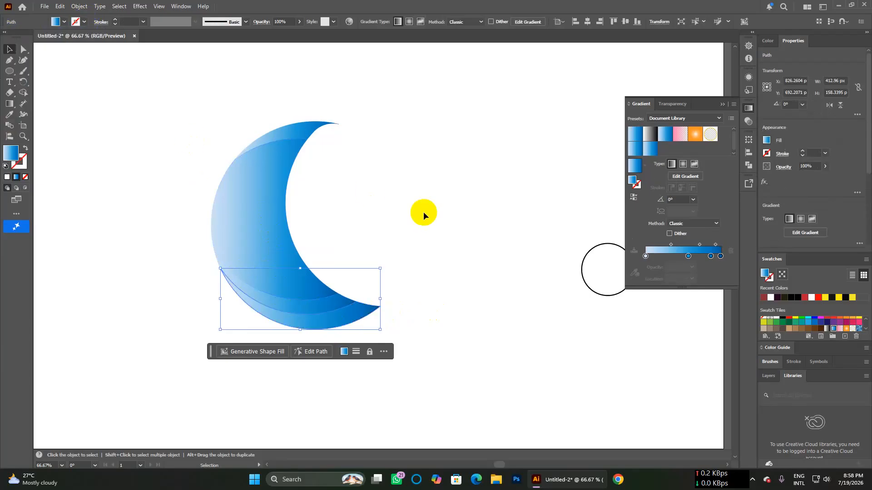
pyautogui.click(424, 282)
# - Fill the curved band above the bottom sliver with the white-to-black linear gradient, angled about -14.5° along the band
pyautogui.click(328, 304)
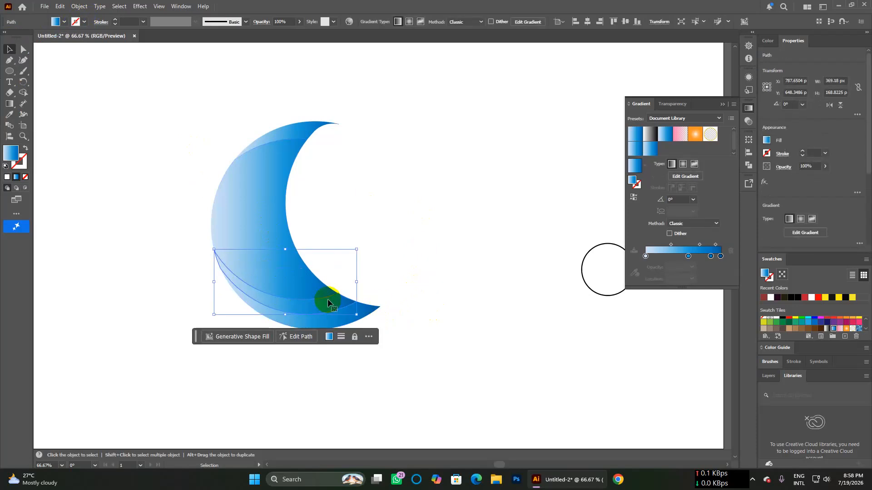
pyautogui.click(649, 135)
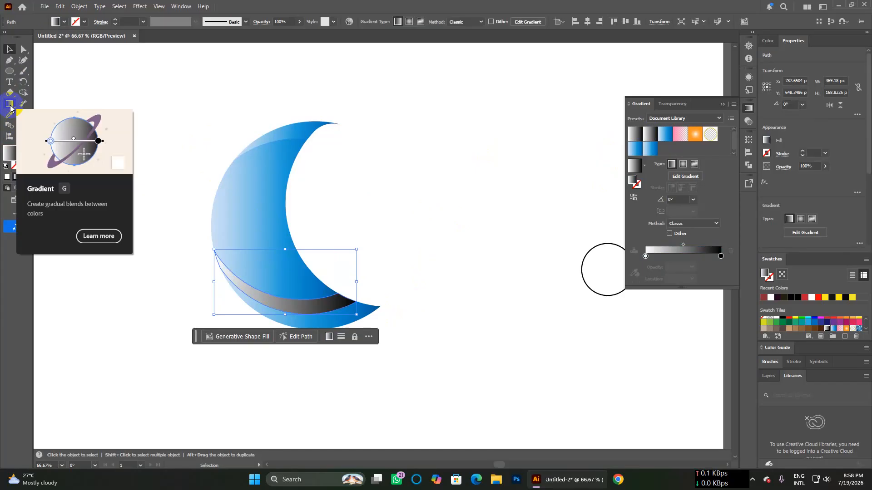
pyautogui.click(9, 104)
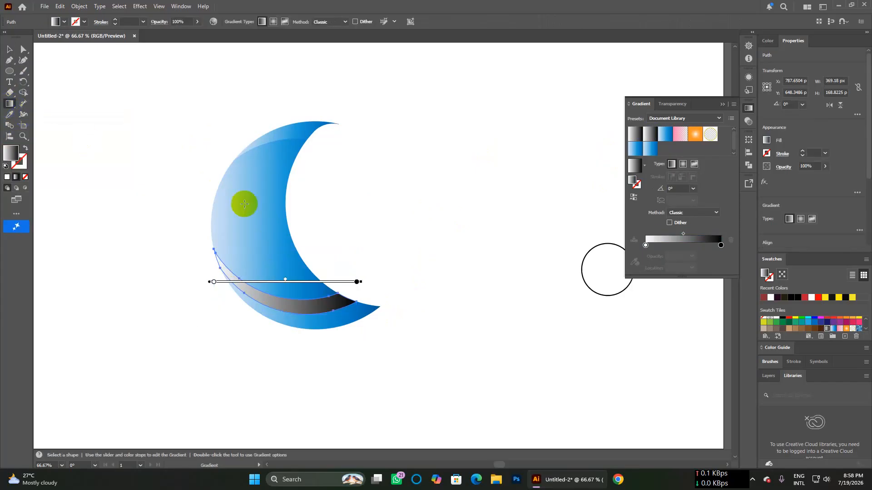
pyautogui.moveTo(364, 279)
pyautogui.mouseDown()
pyautogui.moveTo(364, 317)
pyautogui.moveTo(353, 318)
pyautogui.mouseUp()
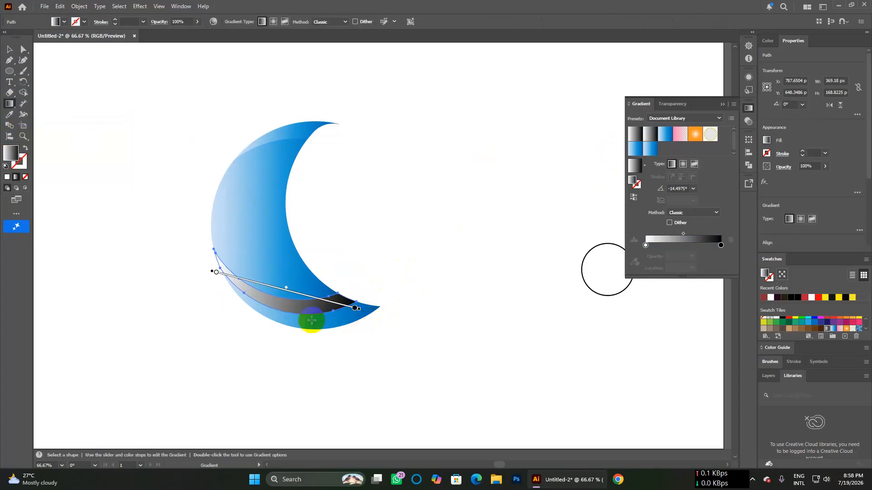
pyautogui.click(353, 308)
pyautogui.doubleClick(352, 309)
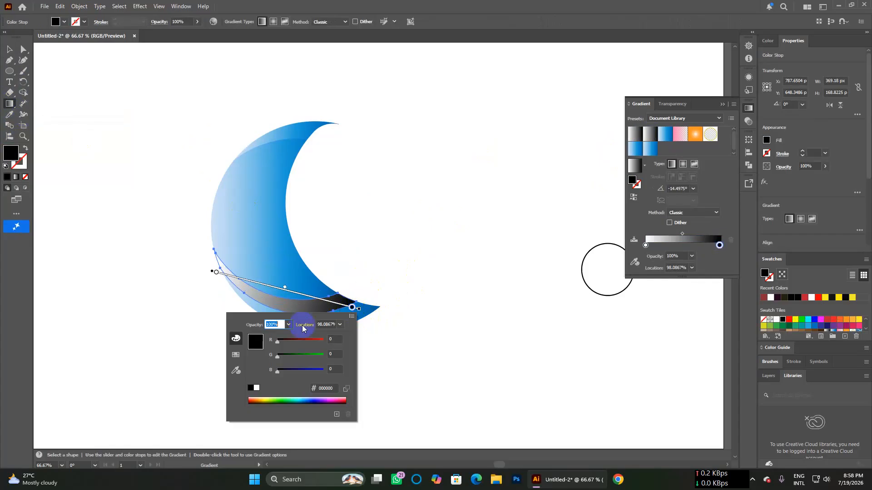
pyautogui.click(235, 355)
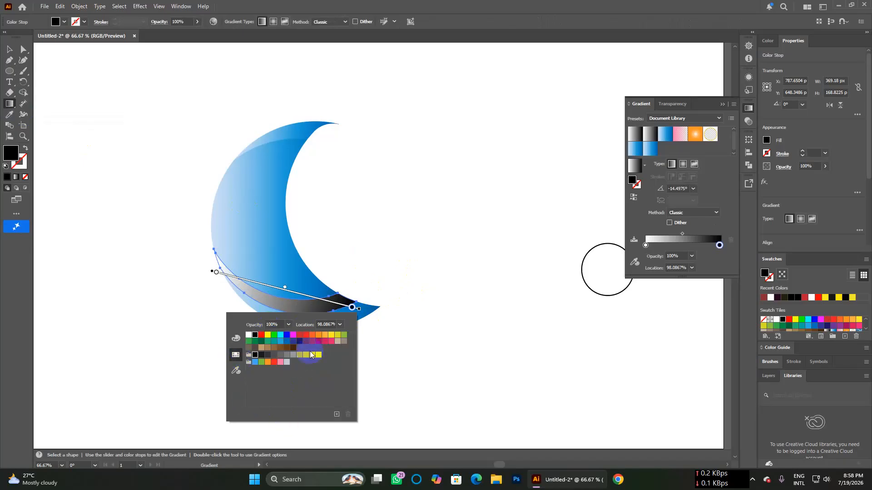
pyautogui.click(217, 275)
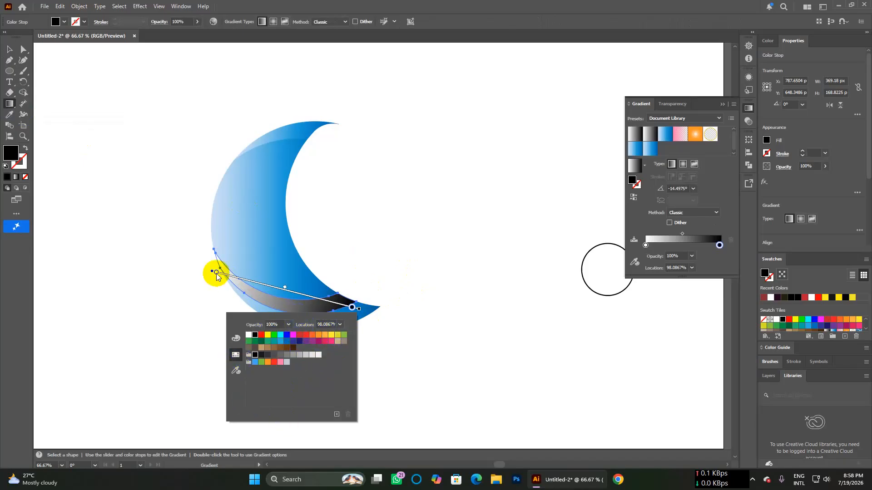
pyautogui.click(234, 283)
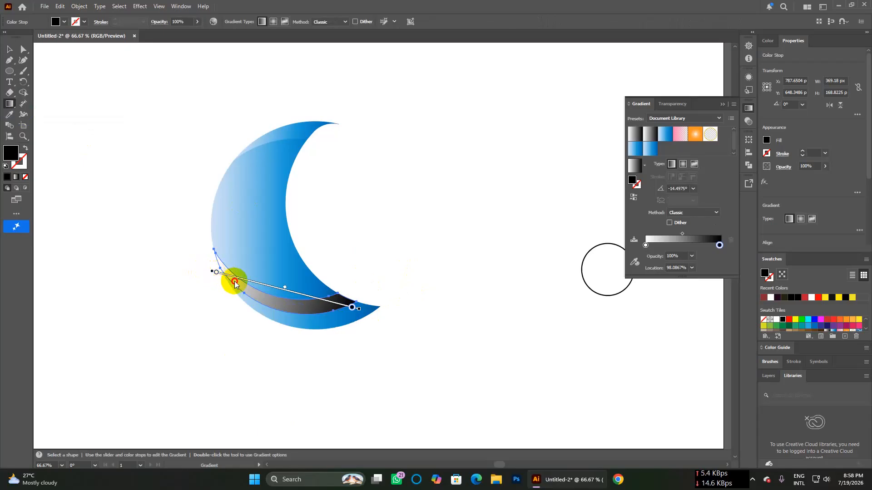
# - Shift the lower band's white gradient stop to about 21.4% and its black stop to about 85.7%, then clear the selection
pyautogui.moveTo(216, 273); pyautogui.dragTo(246, 283)
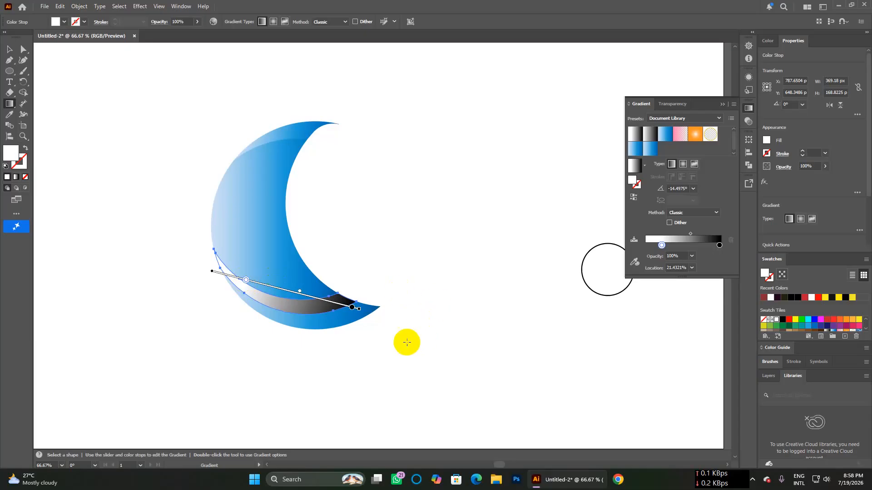
pyautogui.moveTo(352, 308); pyautogui.dragTo(334, 303)
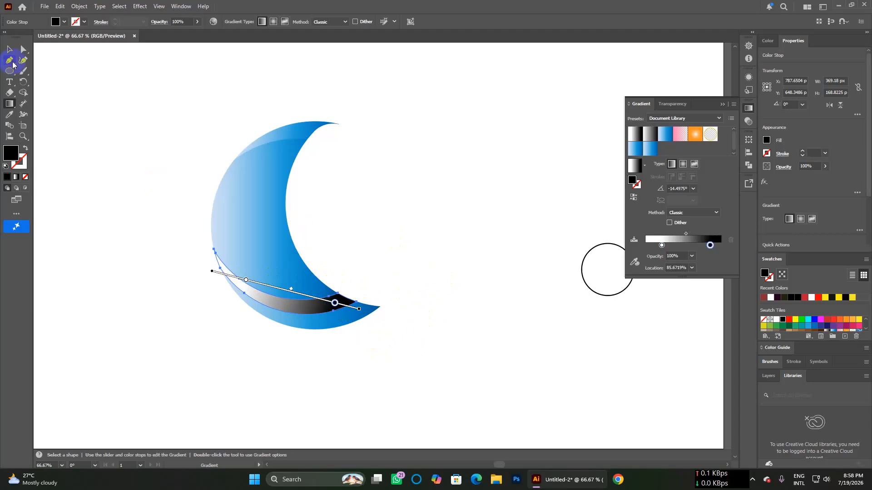
pyautogui.click(11, 51)
pyautogui.click(425, 262)
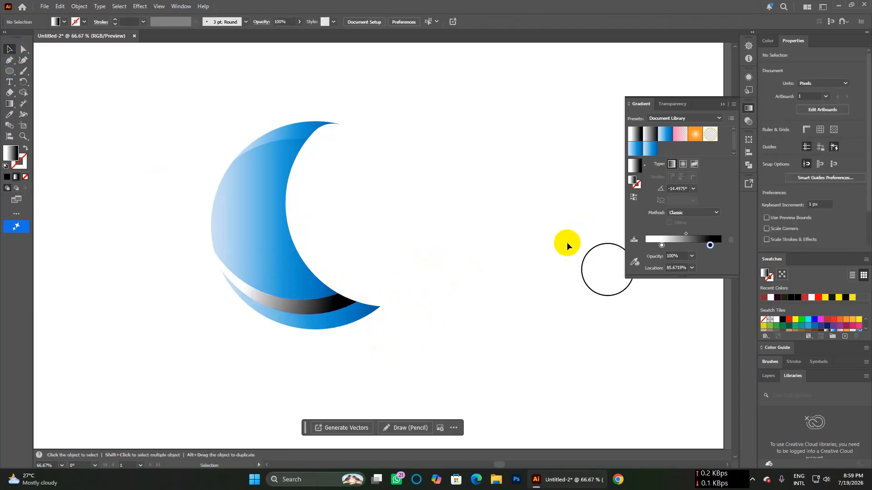
# - Fill the crescent's top tip piece with the white-to-black gradient as a radial gradient, and close the gradient settings
pyautogui.click(296, 133)
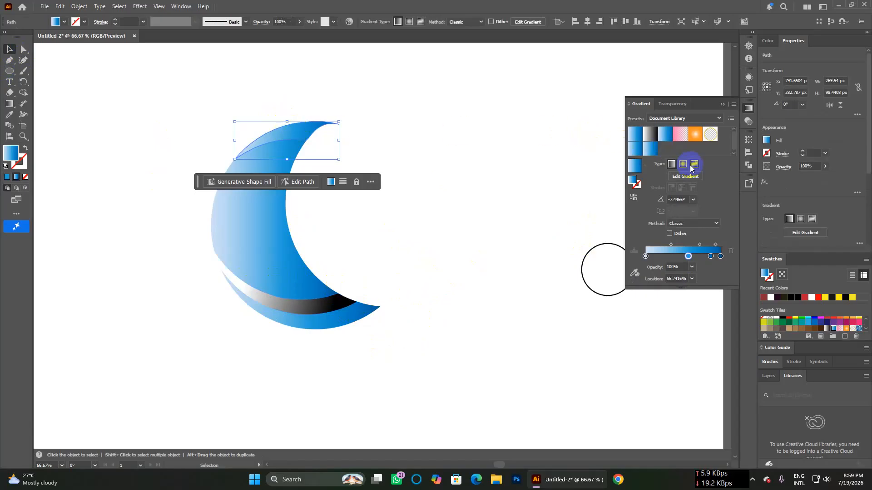
pyautogui.click(684, 165)
pyautogui.click(648, 135)
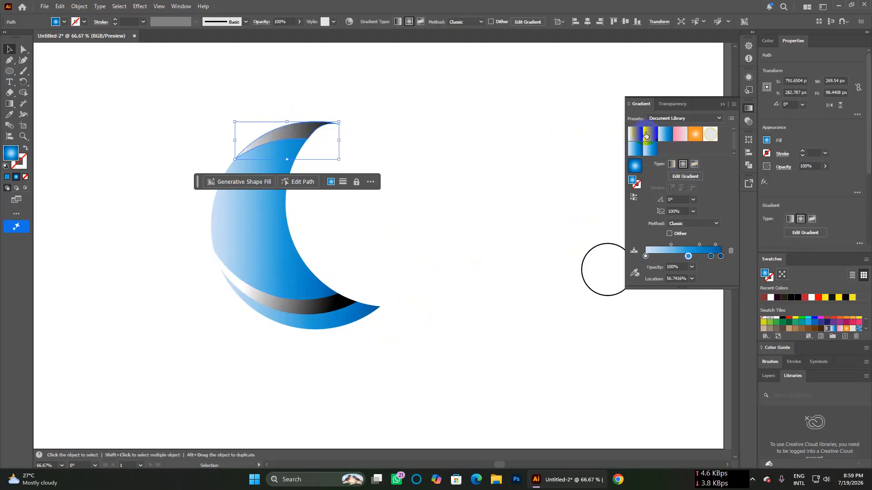
pyautogui.click(684, 165)
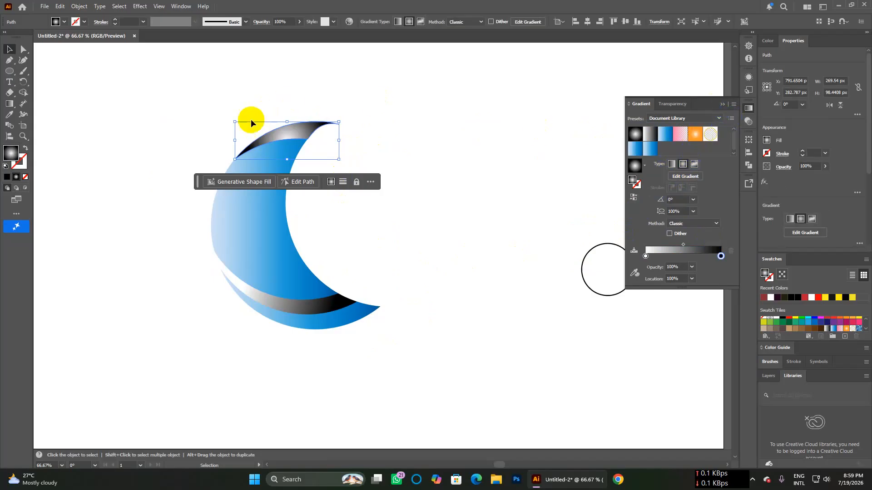
pyautogui.click(723, 106)
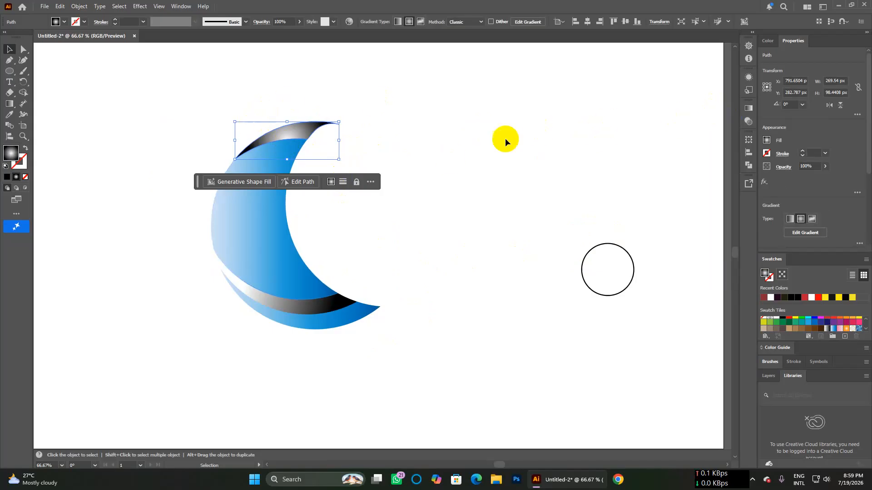
# - Rotate all the crescent pieces together slightly clockwise, leaving nothing selected
pyautogui.click(404, 226)
pyautogui.click(383, 308)
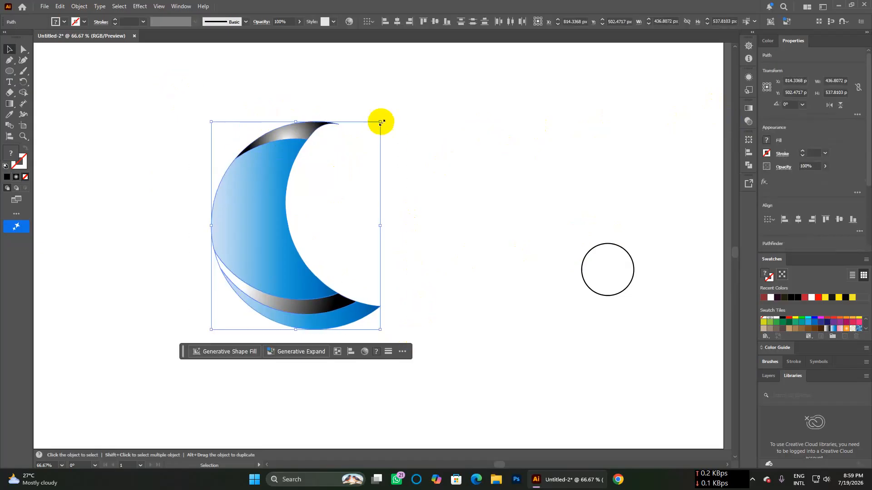
pyautogui.moveTo(385, 120); pyautogui.dragTo(394, 124)
pyautogui.click(457, 214)
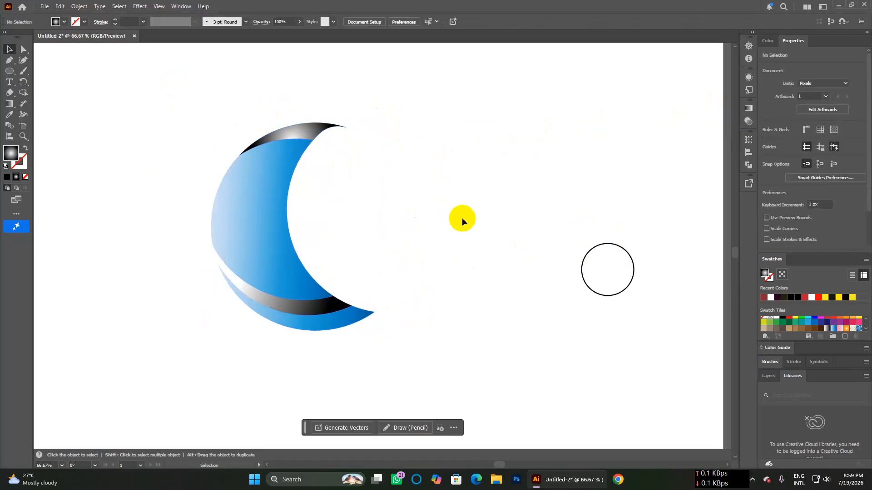
# - Move the small circle against the inner edge of the crescent's upper tip and group it with all the crescent pieces
pyautogui.moveTo(622, 248); pyautogui.dragTo(358, 137)
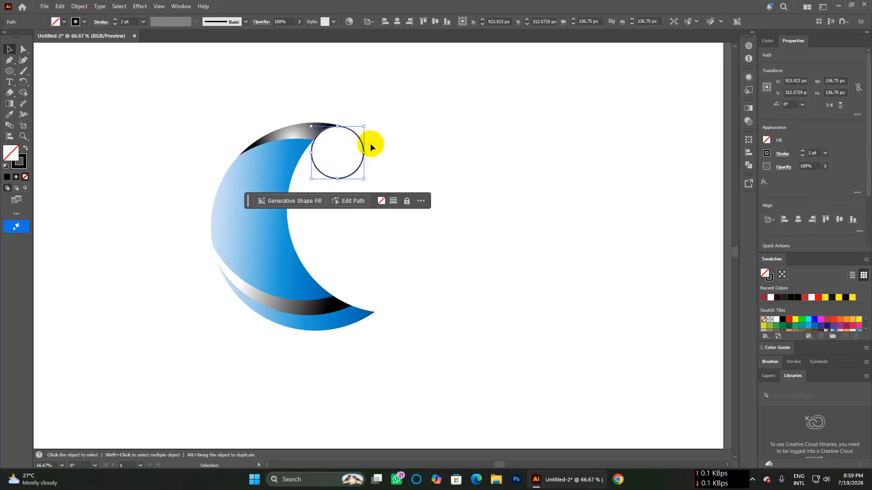
pyautogui.click(452, 190)
pyautogui.moveTo(197, 110); pyautogui.dragTo(513, 373)
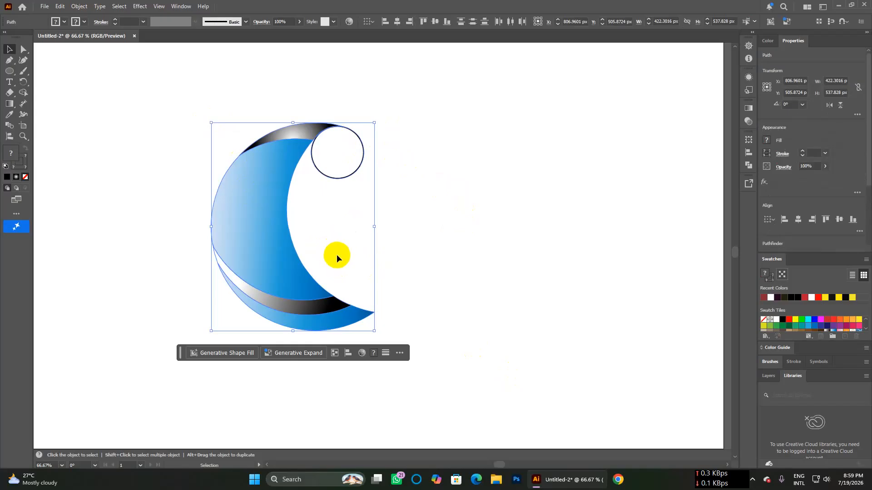
pyautogui.rightClick(244, 241)
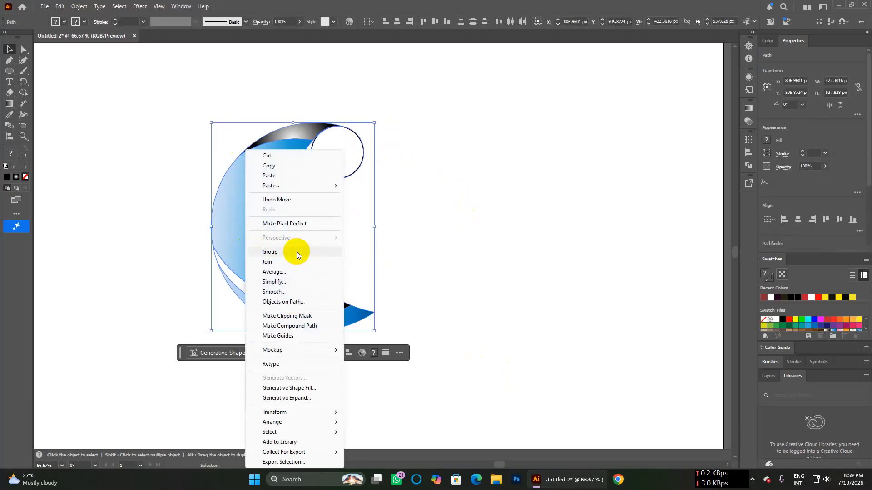
pyautogui.click(295, 252)
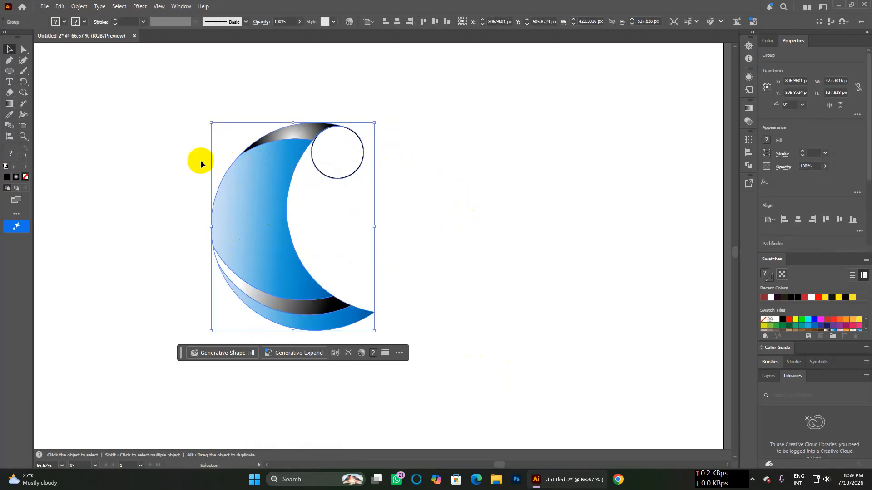
# - Make a copy of the group rotated 60° about the small circle's centre, and repeat the transformation four times to form a six-blade swirl
pyautogui.click(23, 83)
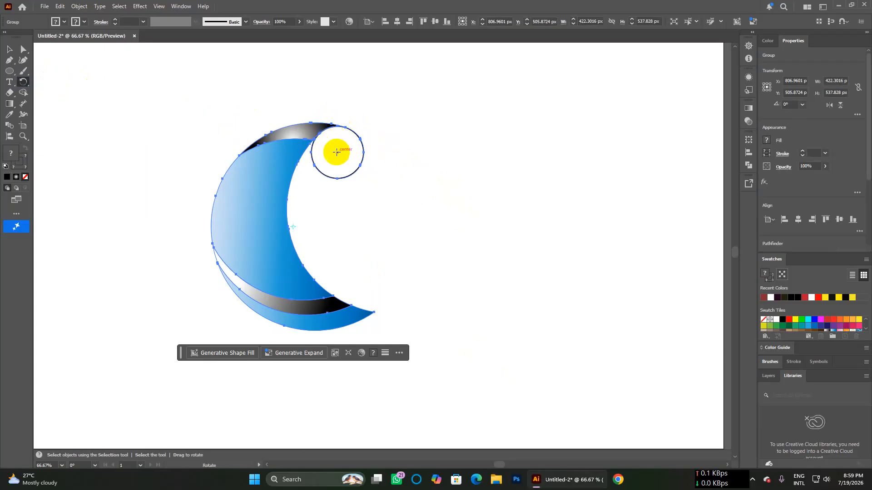
pyautogui.keyDown('alt'); pyautogui.click(336, 153); pyautogui.keyUp('alt')
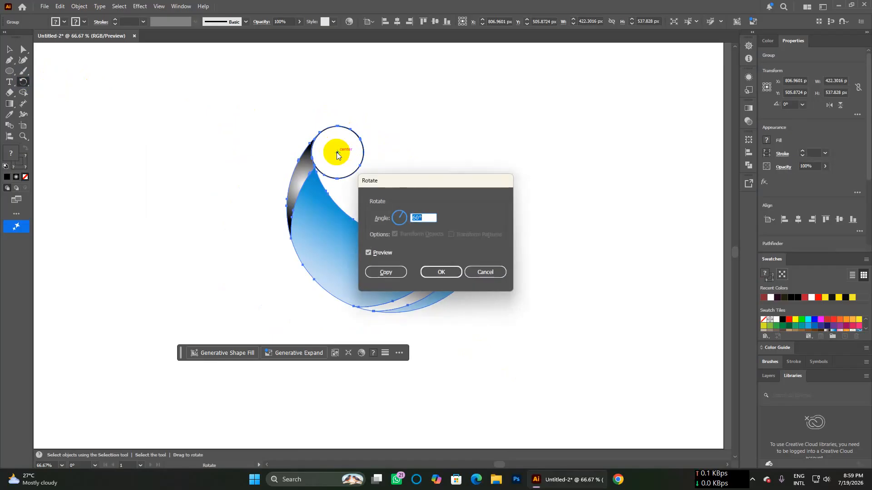
pyautogui.click(492, 210)
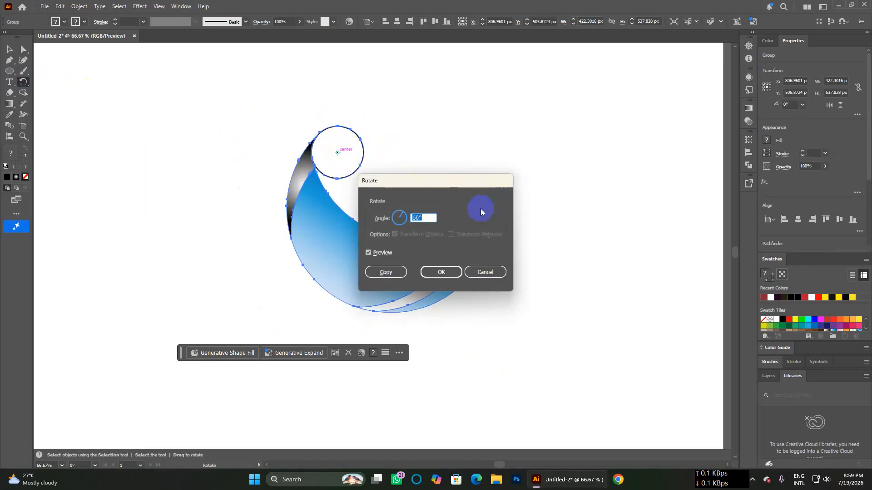
pyautogui.click(396, 272)
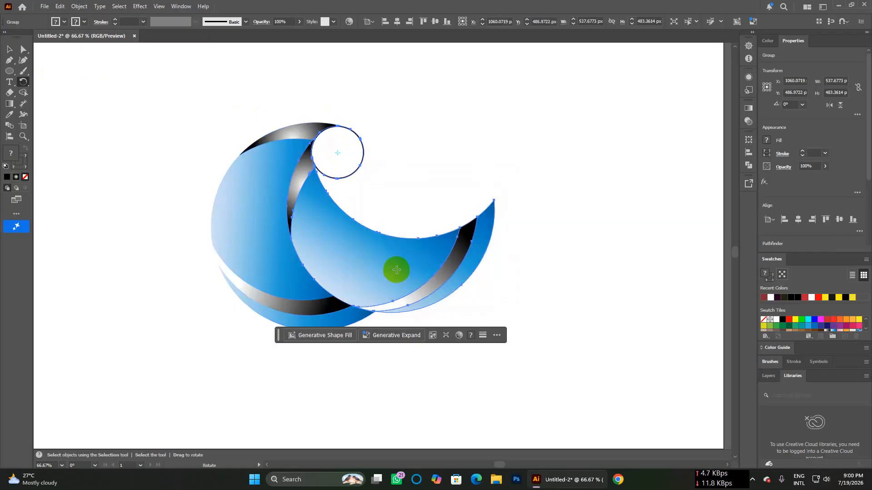
pyautogui.hotkey('ctrl', 'd')
pyautogui.hotkey('ctrl', 'd')
pyautogui.hotkey('ctrl', 'd')
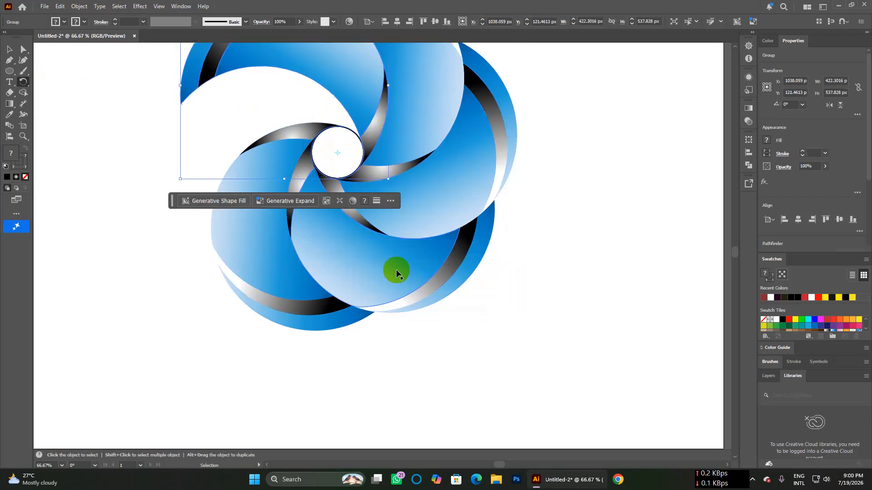
pyautogui.hotkey('ctrl', 'd')
# - Select all six blades of the swirl and move them together to the middle of the artboard
pyautogui.scroll(3, 454, 261)
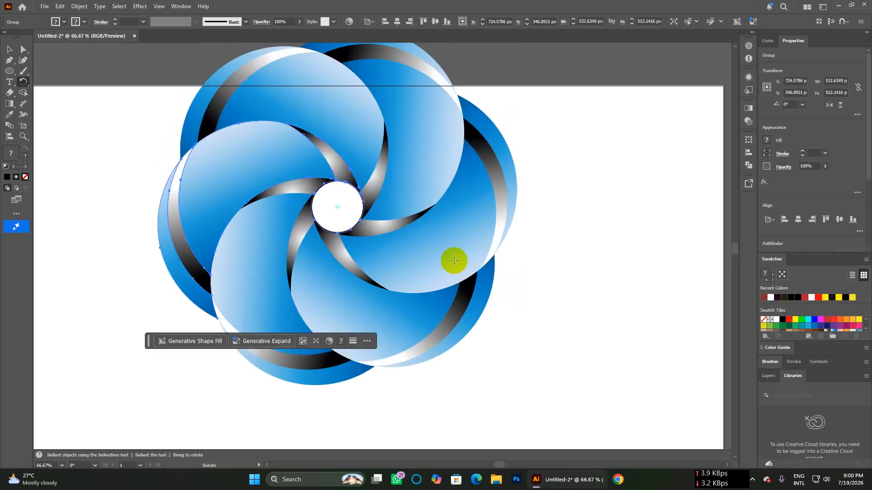
pyautogui.scroll(1, 363, 250)
pyautogui.click(9, 44)
pyautogui.moveTo(126, 58); pyautogui.dragTo(572, 385)
pyautogui.moveTo(416, 168); pyautogui.dragTo(444, 248)
pyautogui.scroll(-9, 460, 244)
pyautogui.scroll(-2, 465, 227)
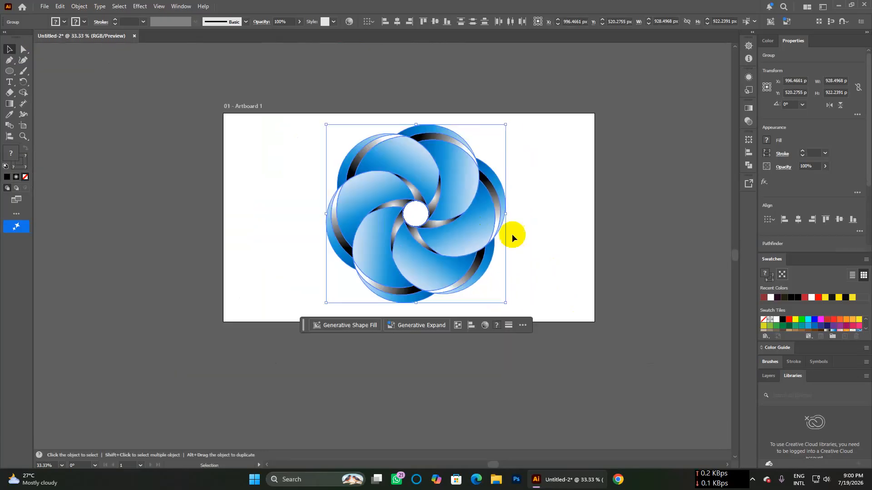
# - Scale the whole swirl down proportionally about its centre to about 658 × 653 px
pyautogui.moveTo(505, 300); pyautogui.dragTo(480, 277)
pyautogui.scroll(1, 489, 244)
pyautogui.scroll(-1, 488, 244)
pyautogui.hscroll(-1, 489, 244)
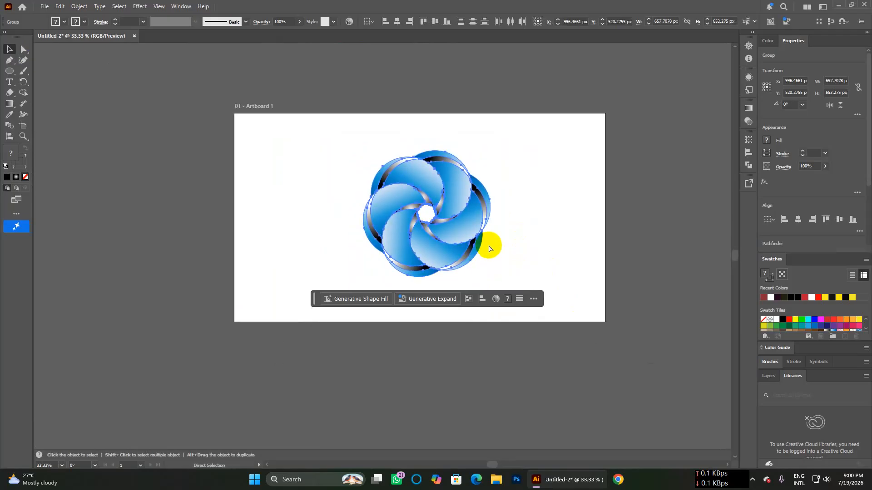
pyautogui.hscroll(2, 489, 245)
pyautogui.scroll(2, 489, 244)
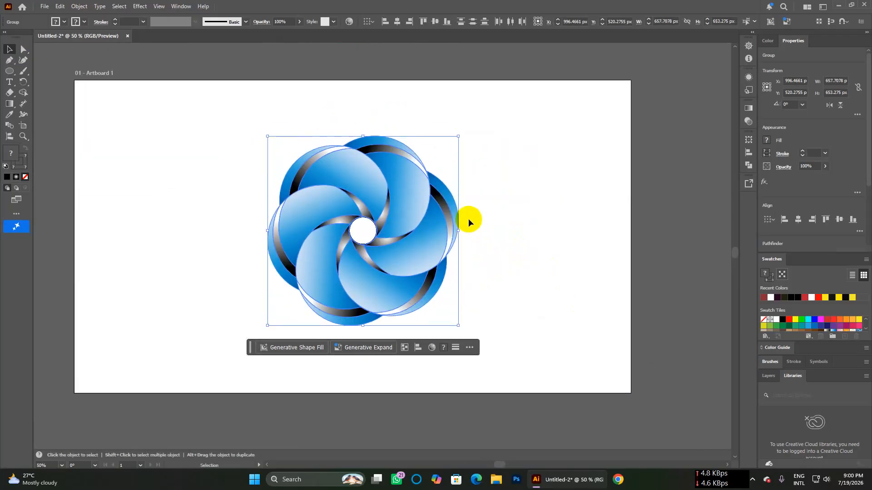
pyautogui.scroll(2, 468, 218)
# - Reselect all blades of the swirl, shrink them together a little more, and leave nothing selected
pyautogui.click(565, 305)
pyautogui.moveTo(164, 123); pyautogui.dragTo(543, 418)
pyautogui.scroll(-1, 472, 314)
pyautogui.moveTo(455, 346); pyautogui.dragTo(444, 323)
pyautogui.click(513, 305)
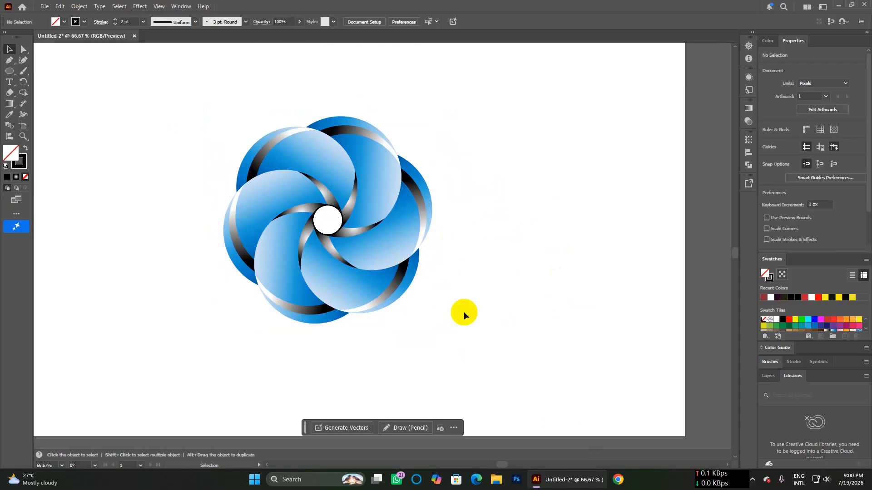
pyautogui.scroll(3, 464, 313)
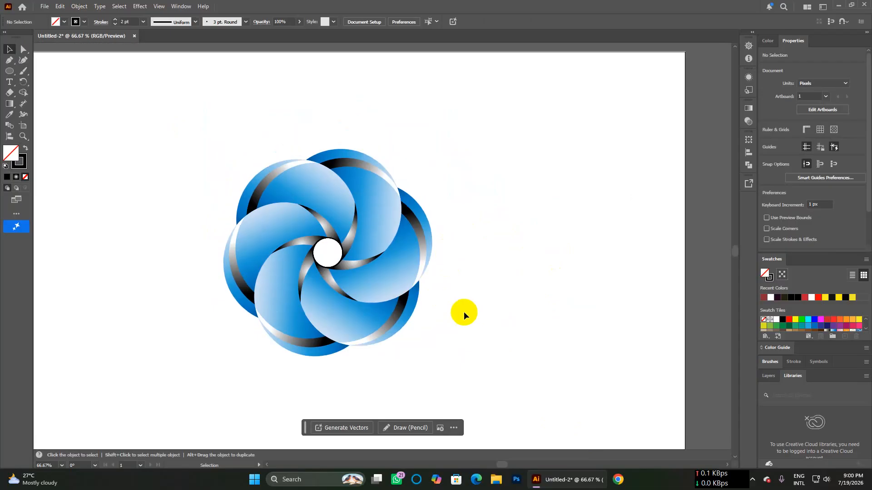
pyautogui.hscroll(-3, 464, 313)
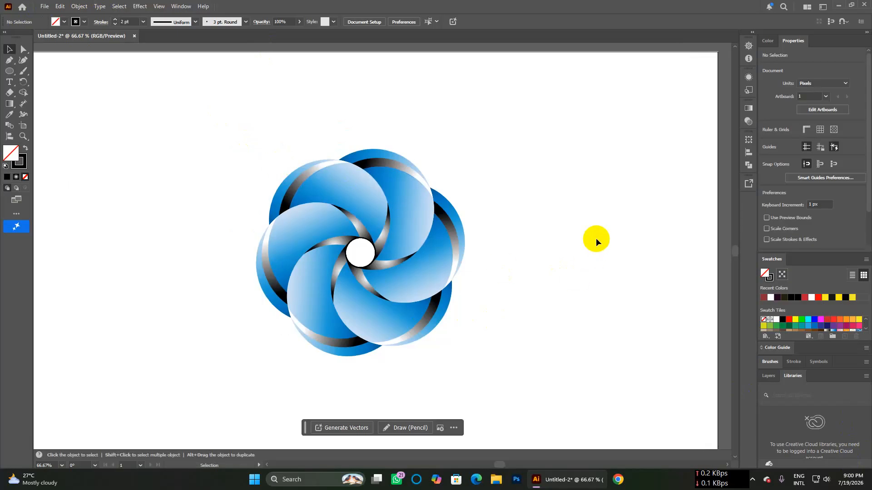
pyautogui.click(44, 6)
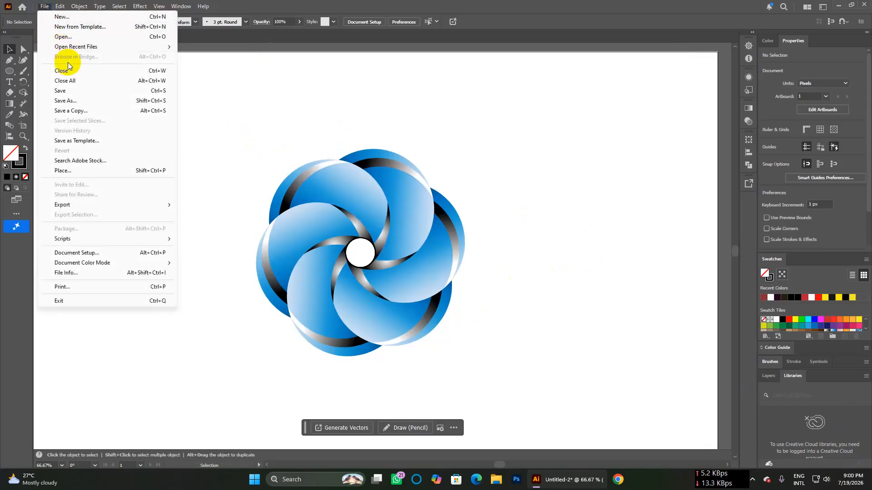
pyautogui.click(82, 171)
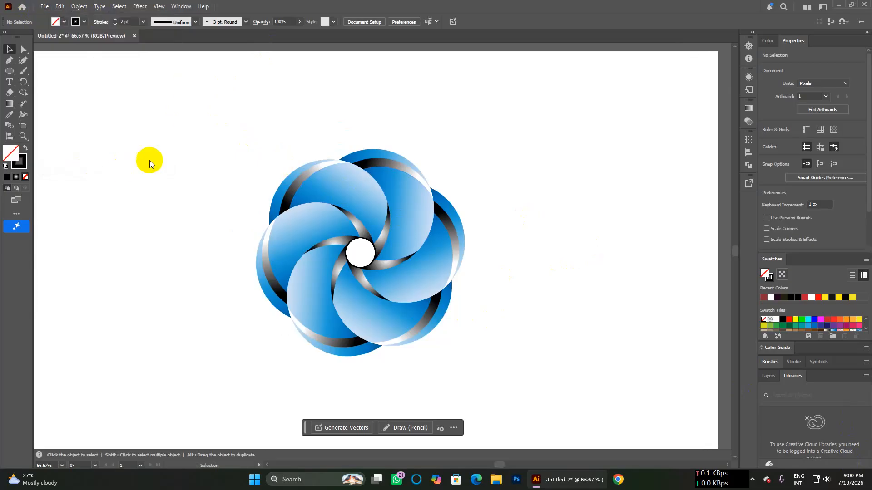
pyautogui.scroll(-10, 276, 233)
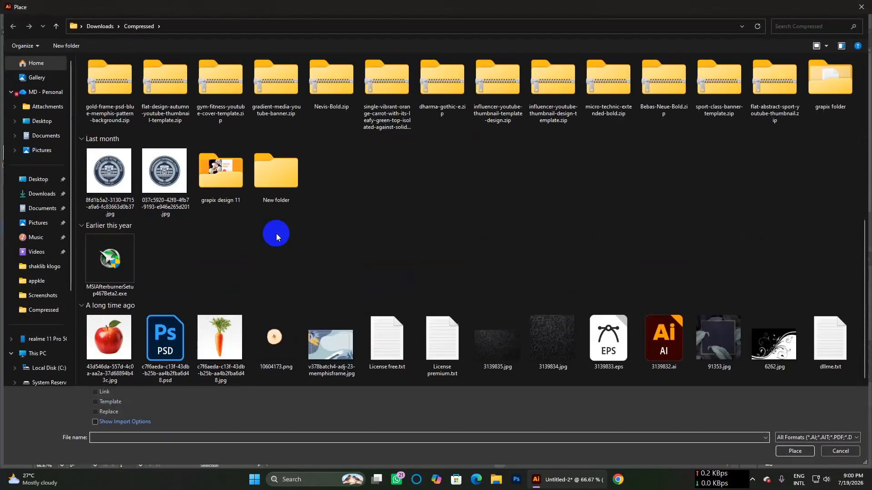
pyautogui.doubleClick(509, 358)
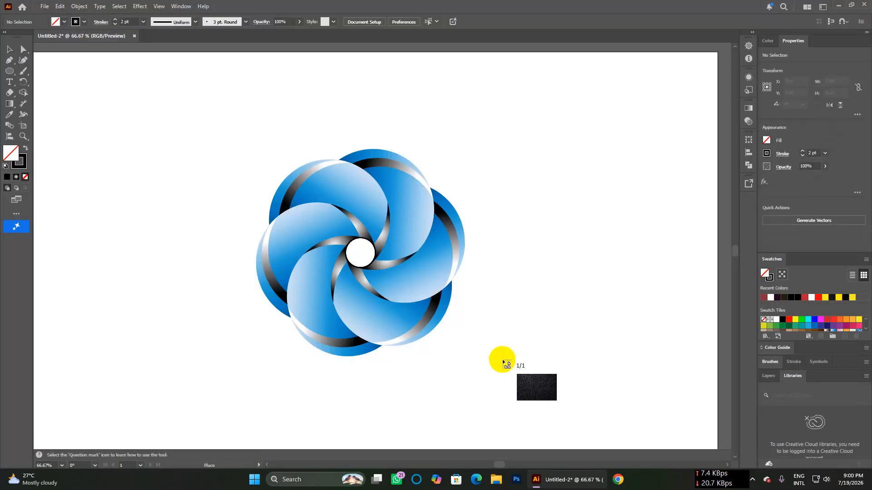
pyautogui.press('Escape')
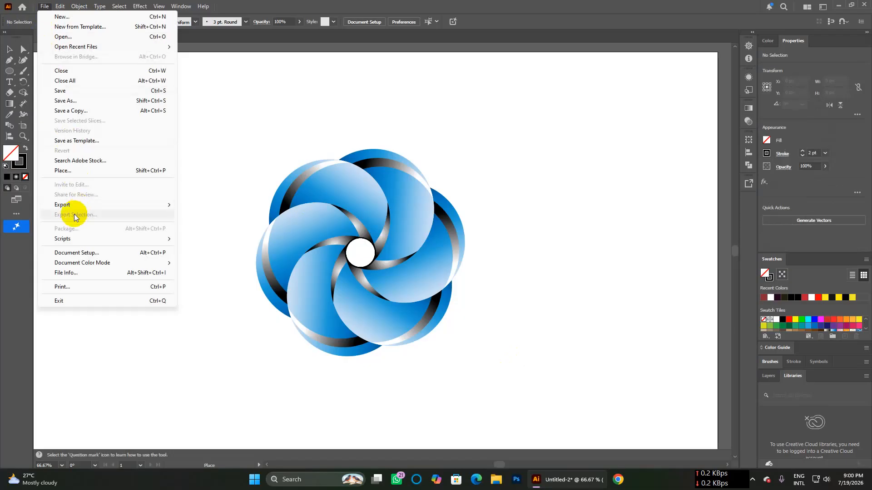
# - Place the dark floral image from the artboard's corner at 1620 × 1080 px, and the black-and-white floral image at about 225 × 155 px
pyautogui.click(78, 171)
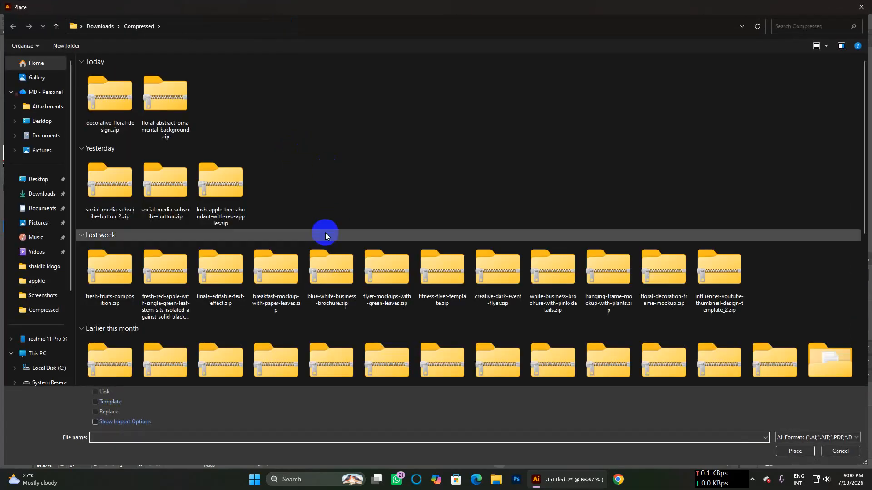
pyautogui.scroll(-5, 325, 232)
pyautogui.doubleClick(767, 350)
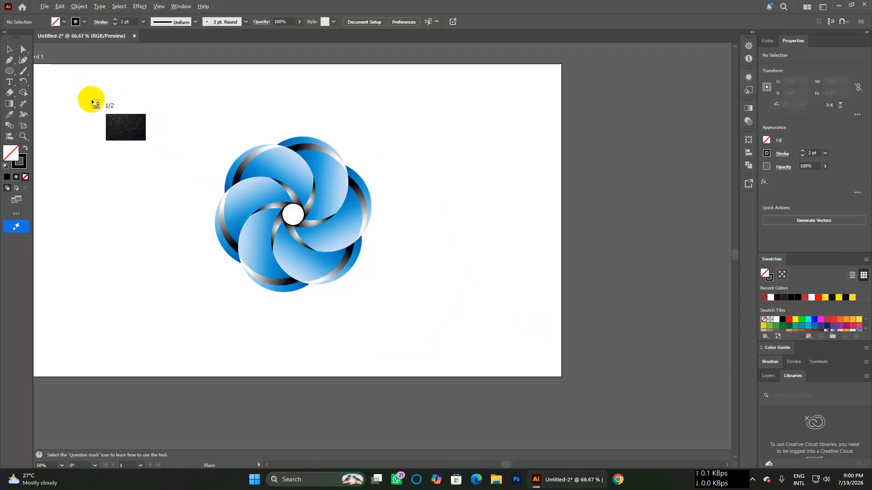
pyautogui.hotkey('ctrl', '-')
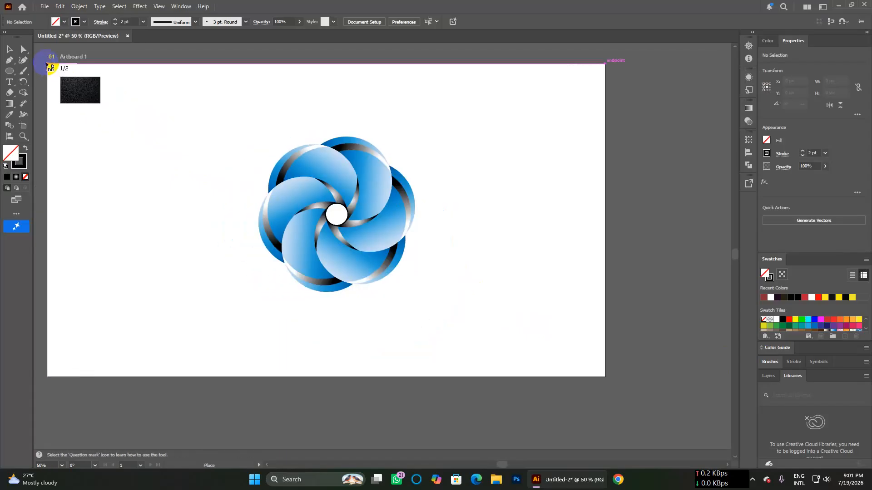
pyautogui.moveTo(48, 67); pyautogui.dragTo(649, 379)
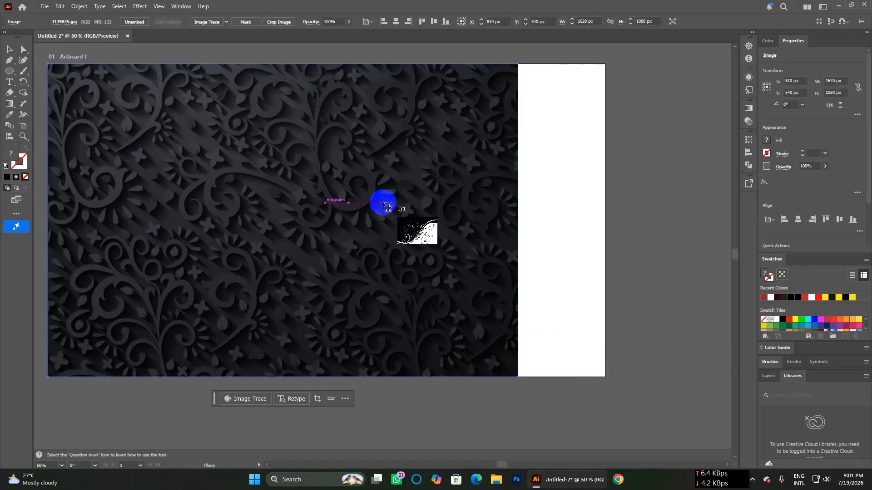
pyautogui.moveTo(506, 211); pyautogui.dragTo(573, 257)
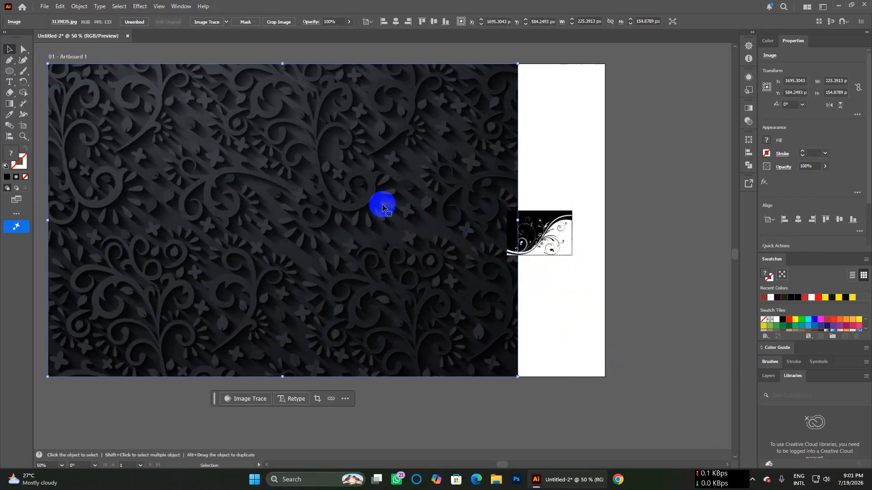
# - Delete the dark floral image and scale the black-and-white floral image 6262.jpg to fill the artboard at 1920 × 1080 px
pyautogui.press('Delete')
pyautogui.moveTo(538, 243)
pyautogui.mouseDown()
pyautogui.moveTo(110, 134)
pyautogui.moveTo(527, 356)
pyautogui.moveTo(554, 356)
pyautogui.moveTo(545, 377)
pyautogui.mouseUp()
pyautogui.moveTo(546, 103)
pyautogui.mouseDown()
pyautogui.moveTo(584, 65)
pyautogui.moveTo(604, 67)
pyautogui.mouseUp()
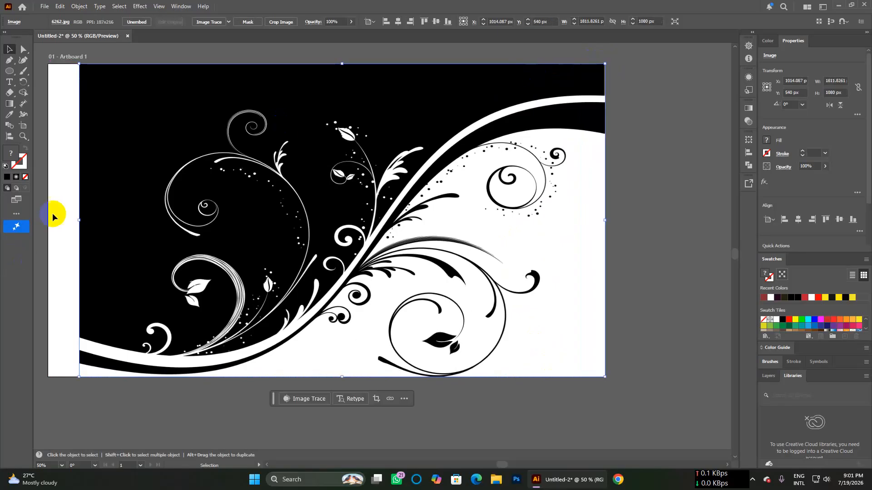
pyautogui.moveTo(77, 220); pyautogui.dragTo(49, 222)
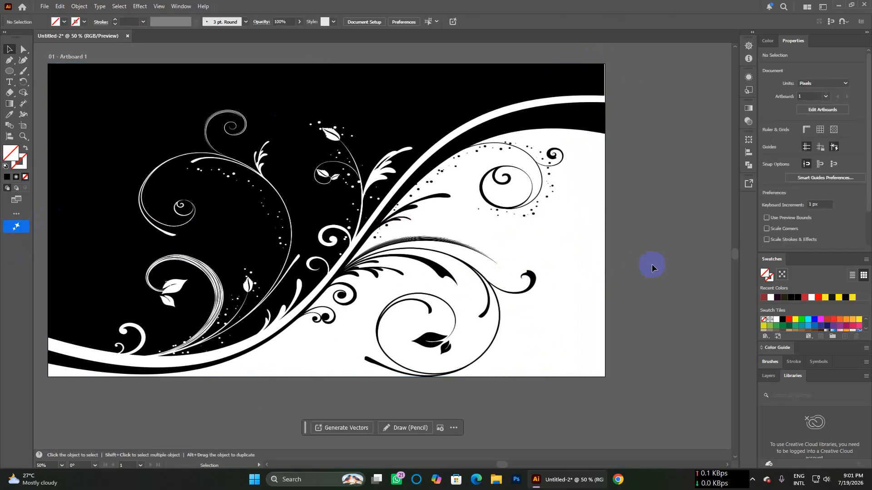
# - Send the black-and-white floral image to the back, behind the swirl
pyautogui.rightClick(291, 210)
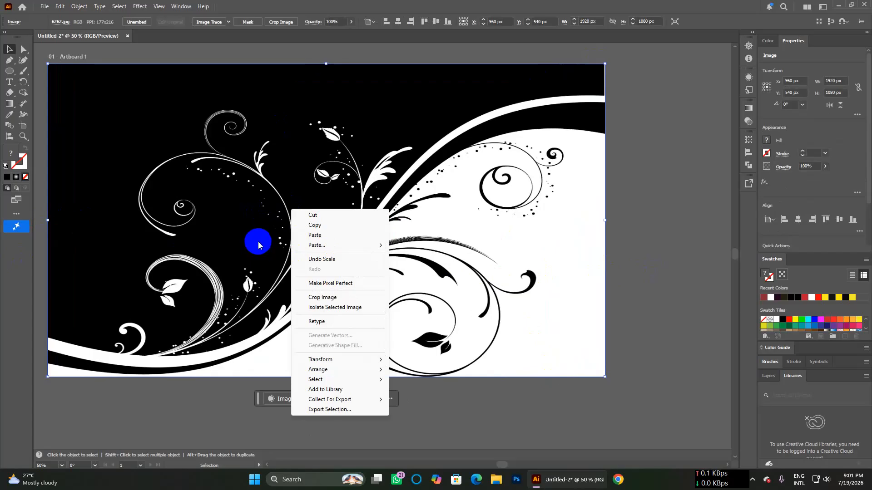
pyautogui.click(815, 466)
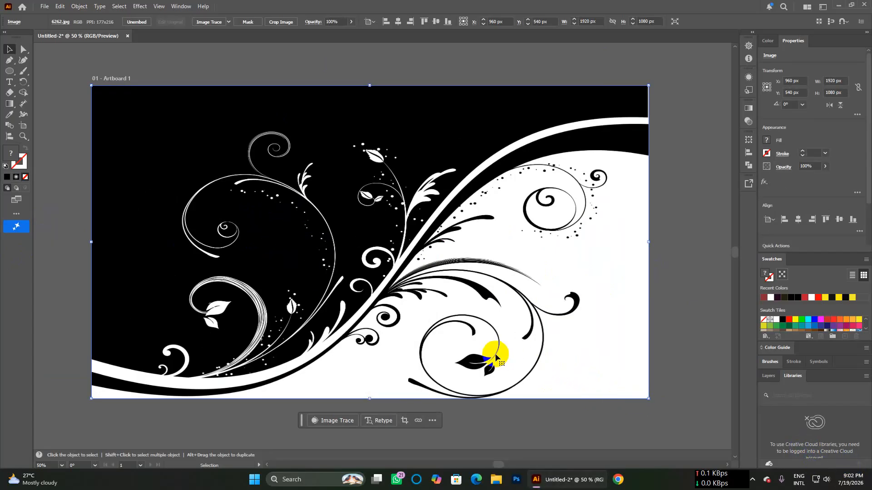
pyautogui.click(380, 217)
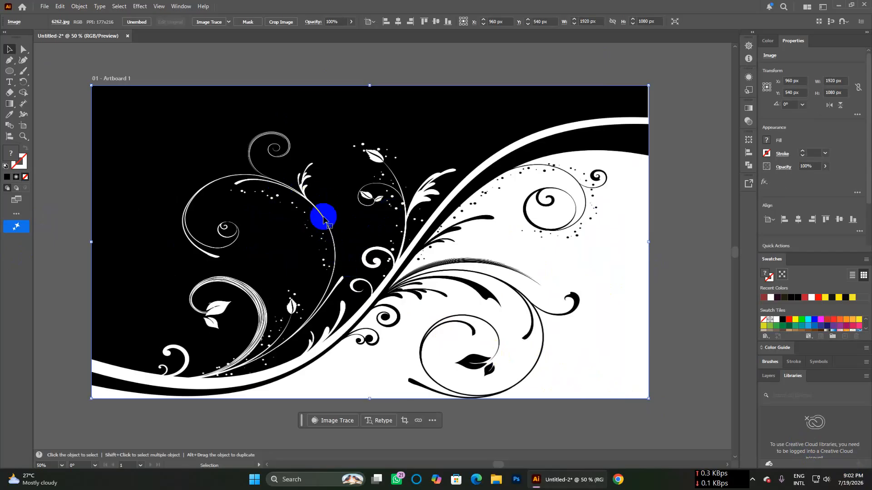
pyautogui.rightClick(326, 231)
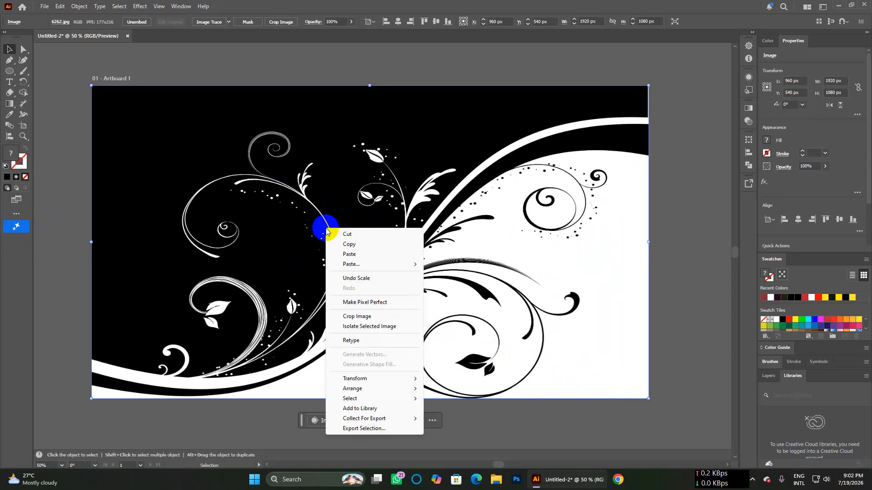
pyautogui.moveTo(374, 391)
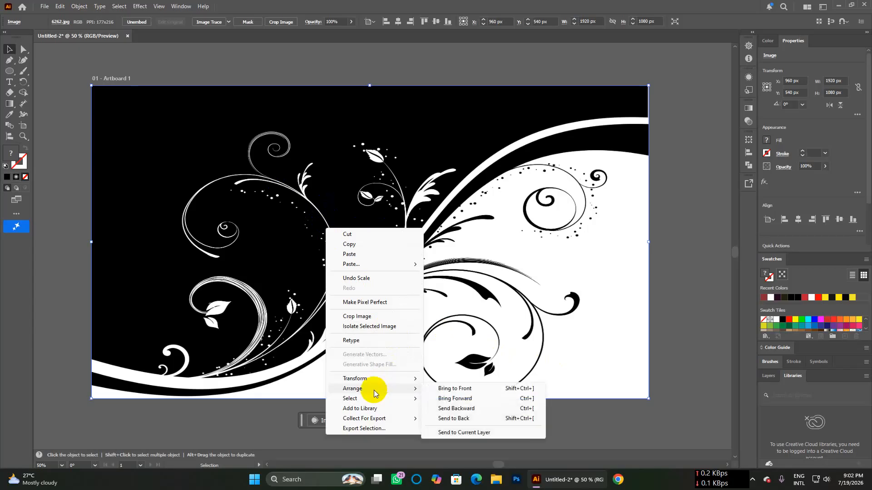
pyautogui.click(471, 420)
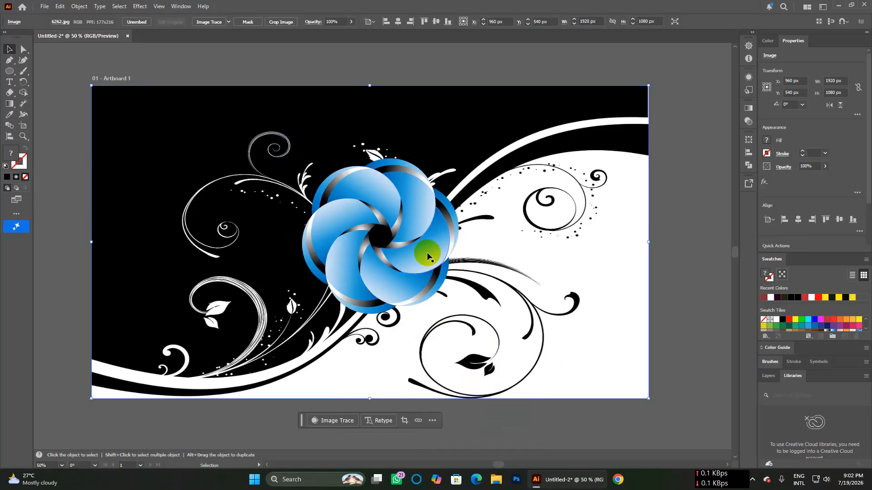
pyautogui.moveTo(292, 156); pyautogui.dragTo(302, 170)
pyautogui.moveTo(415, 222); pyautogui.dragTo(424, 217)
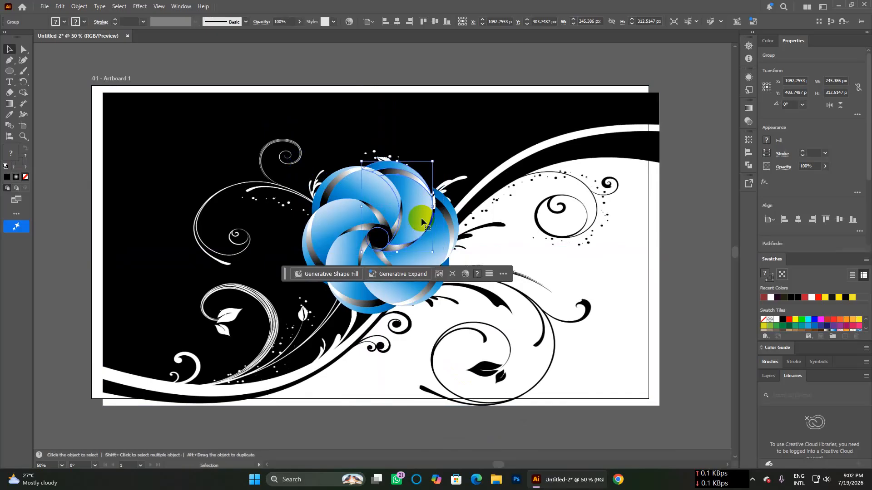
pyautogui.moveTo(609, 205); pyautogui.dragTo(591, 448)
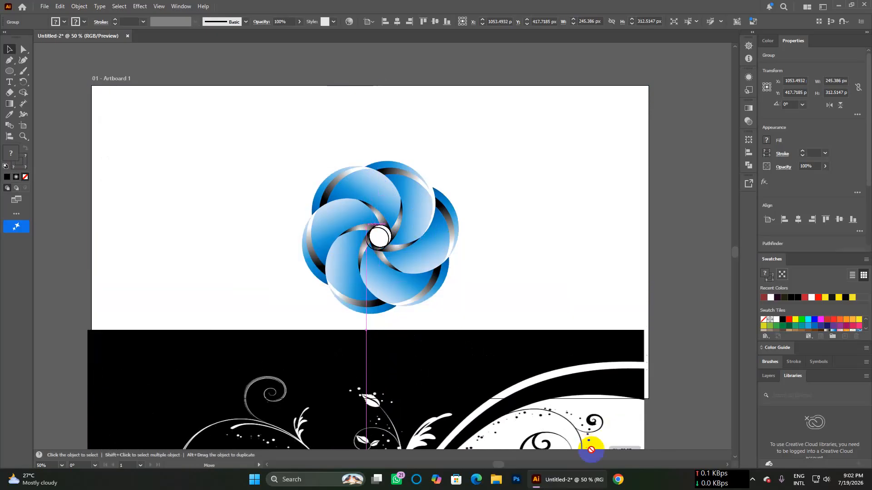
pyautogui.hotkey('ctrl', 'z')
pyautogui.moveTo(570, 223); pyautogui.dragTo(527, 420)
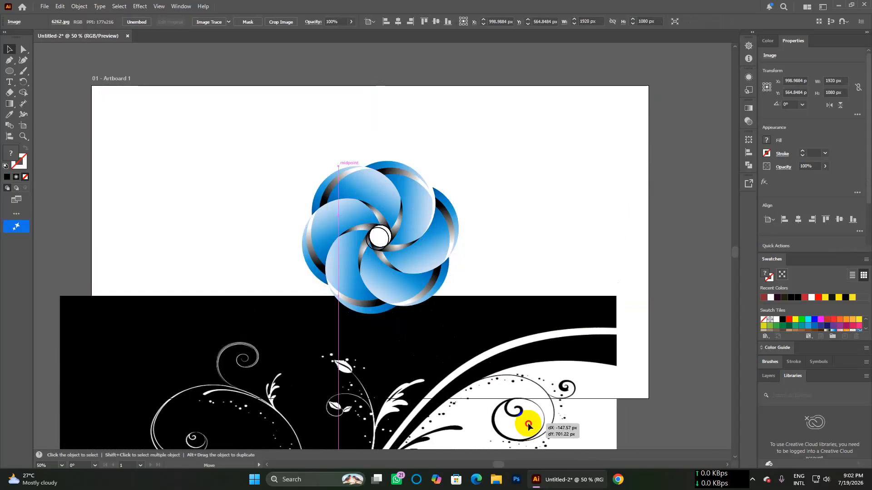
pyautogui.hotkey('ctrl', 'z')
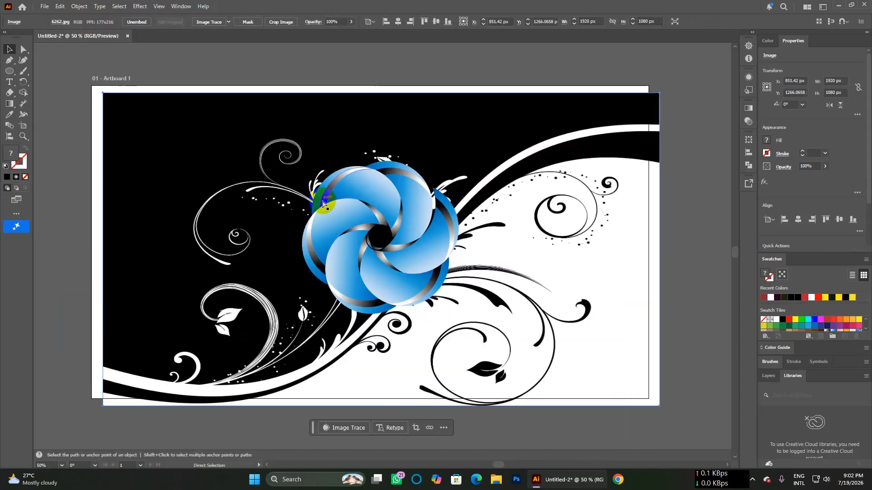
pyautogui.moveTo(570, 305); pyautogui.dragTo(285, 479)
pyautogui.hotkey('ctrl', 'z')
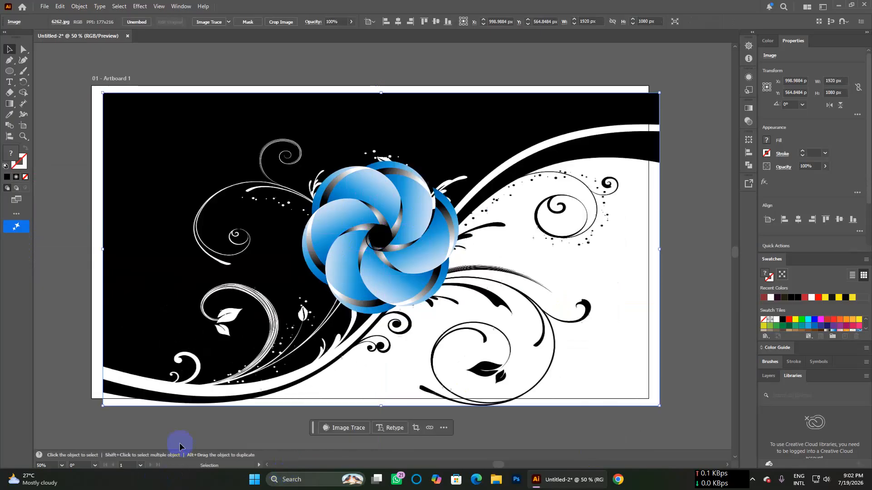
pyautogui.moveTo(308, 346); pyautogui.dragTo(325, 356)
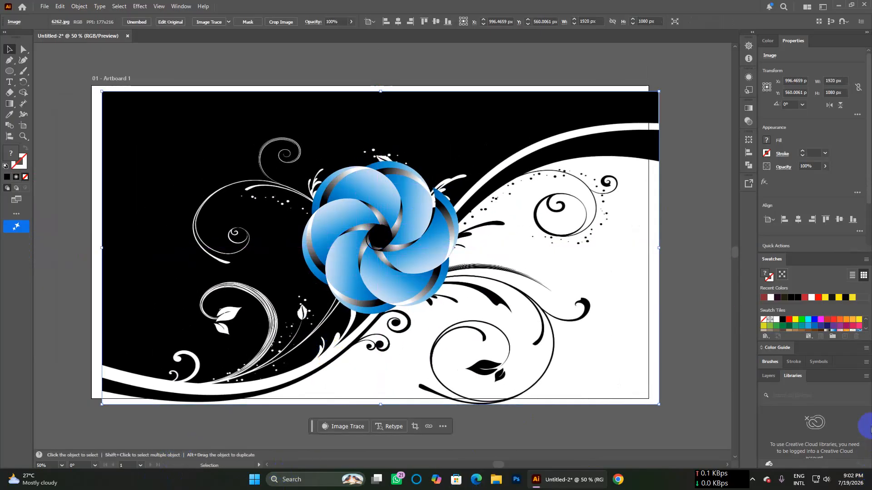
pyautogui.hotkey('ctrl', 'z')
# - With the background image moved down clear of the swirl, select all six blades and group them
pyautogui.moveTo(385, 233); pyautogui.dragTo(487, 319)
pyautogui.click(594, 239)
pyautogui.rightClick(418, 223)
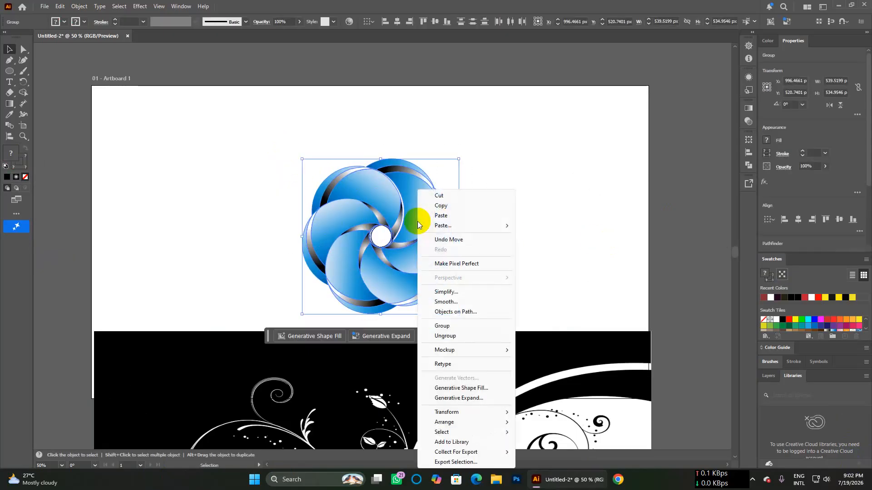
pyautogui.click(449, 325)
# - Move the background image back over the artboard, position the grouped swirl near its centre, and leave nothing selected
pyautogui.moveTo(420, 247); pyautogui.dragTo(414, 218)
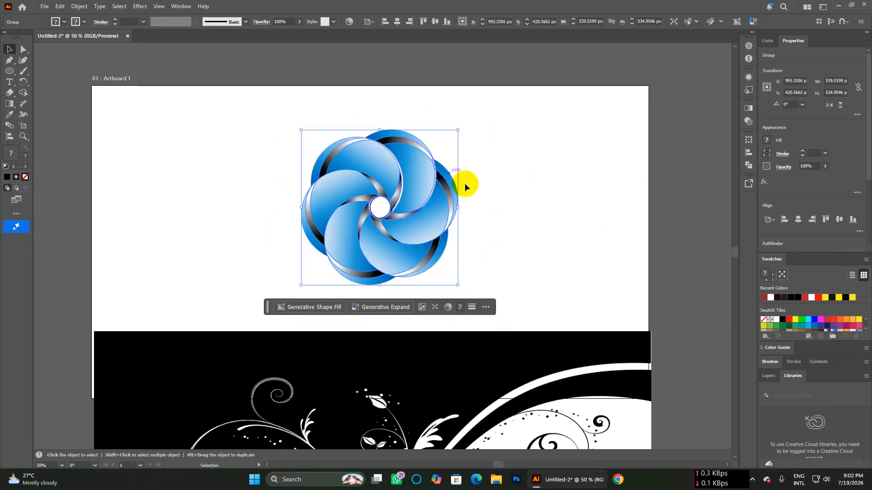
pyautogui.moveTo(455, 385); pyautogui.dragTo(457, 138)
pyautogui.moveTo(427, 227); pyautogui.dragTo(440, 268)
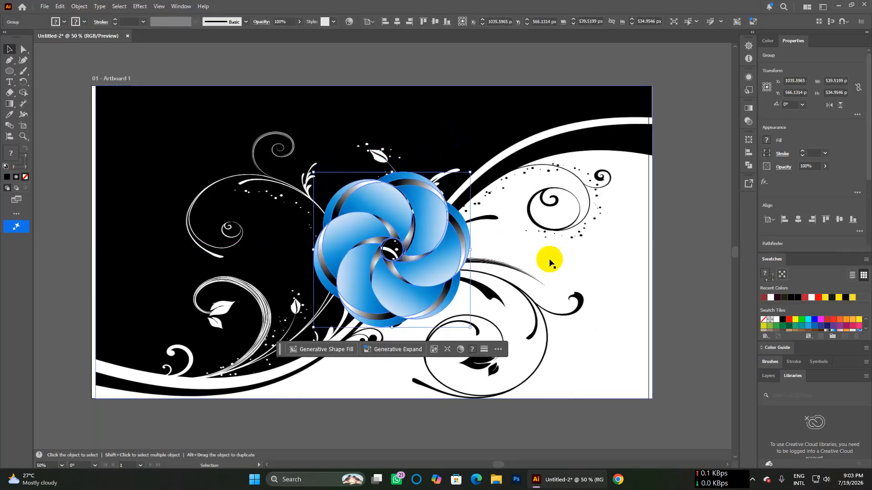
pyautogui.click(537, 243)
pyautogui.click(664, 279)
pyautogui.hscroll(-1, 503, 248)
pyautogui.hscroll(-1, 503, 249)
pyautogui.hscroll(2, 503, 249)
pyautogui.scroll(1, 503, 249)
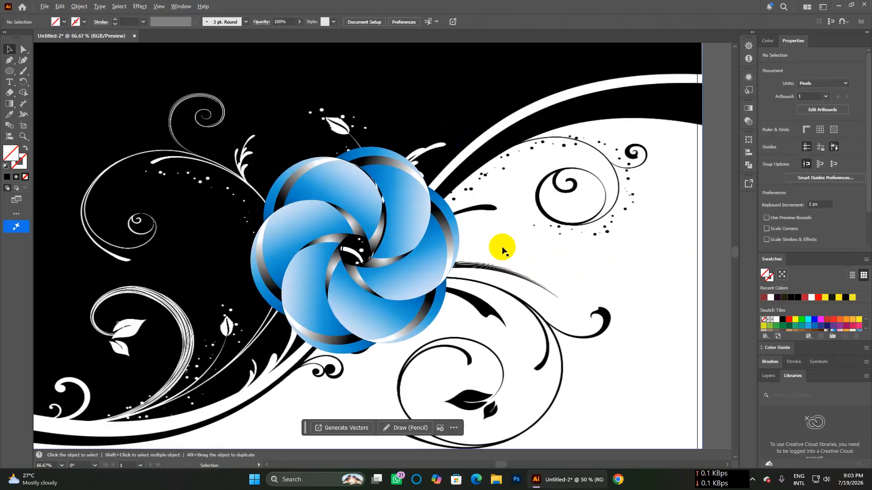
pyautogui.scroll(-1, 502, 249)
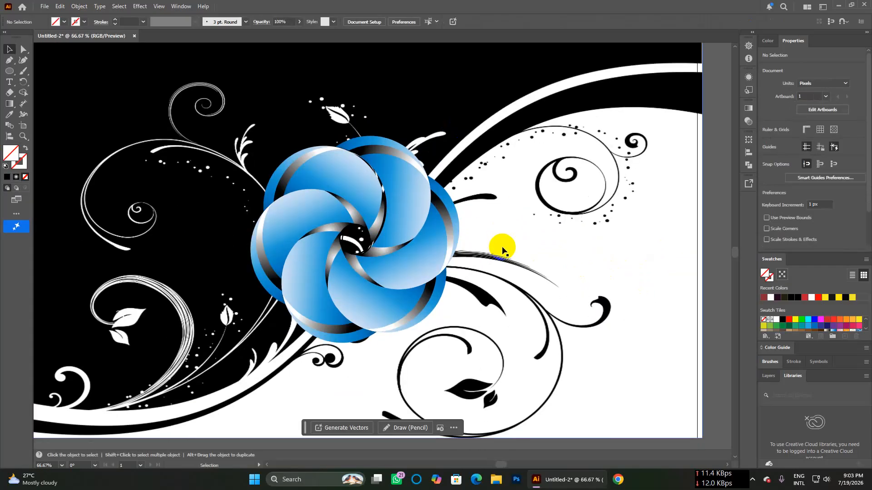